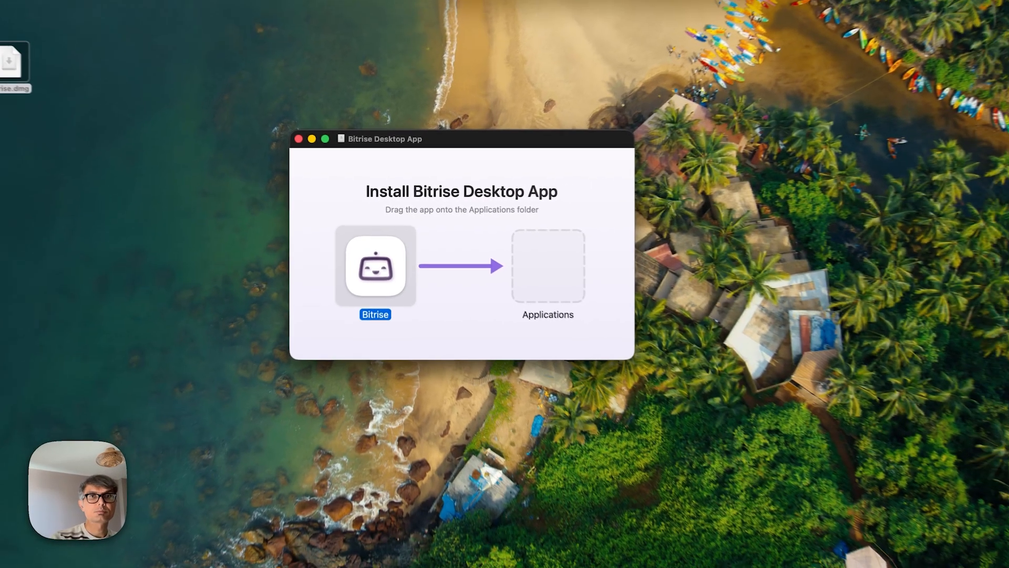
Search the Applications launcher for bitrise, launch the Bitrise app and confirm opening the downloaded app.
key("F4")
left_click_drag(270, 134, 600, 127)
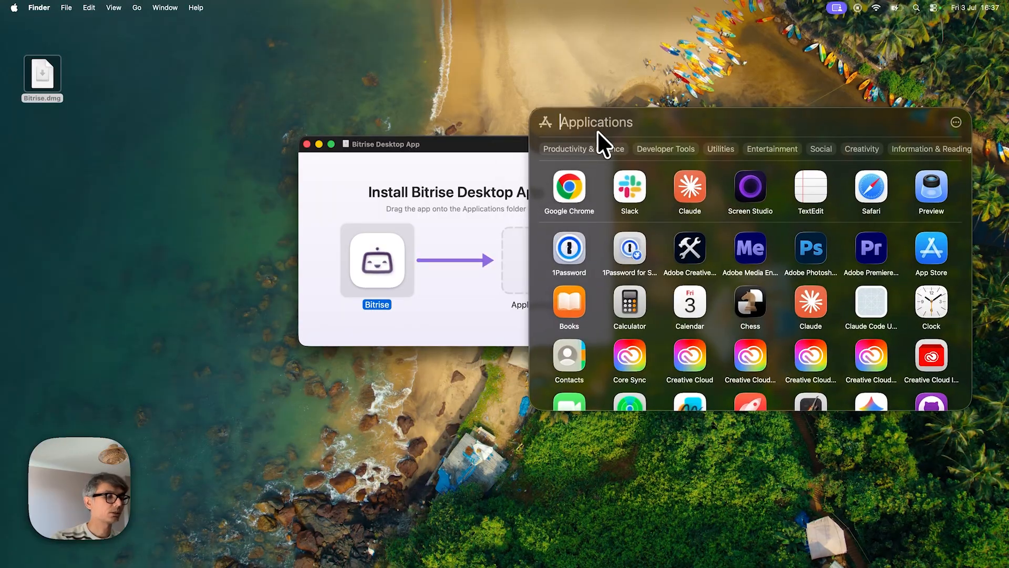
type("bitrise")
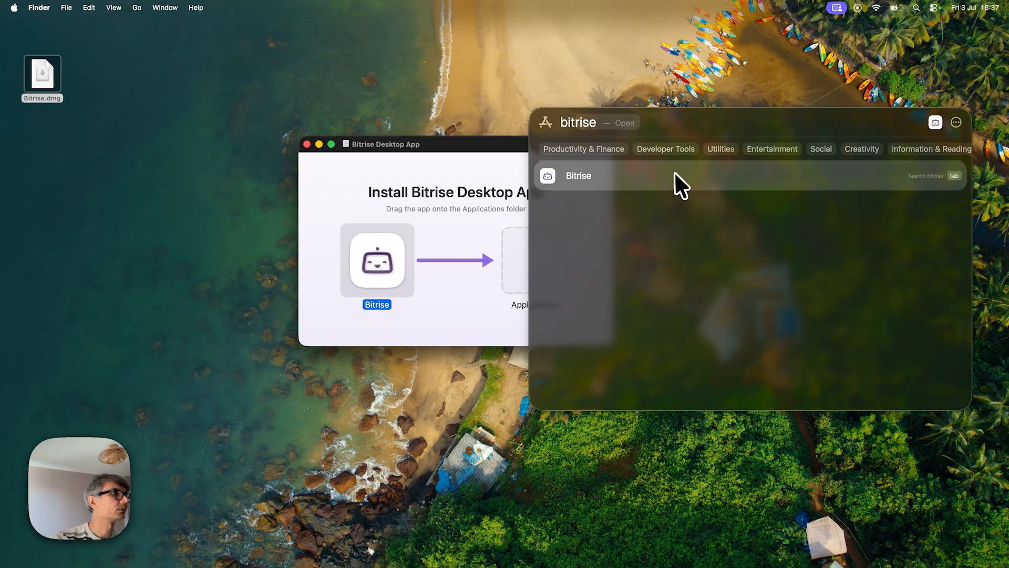
left_click(674, 175)
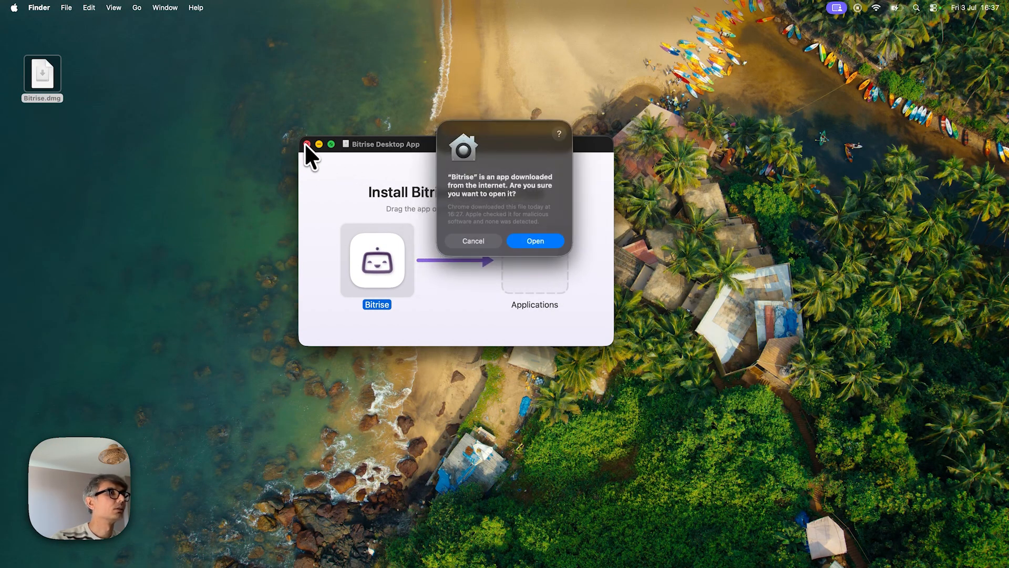
left_click(525, 238)
Eject the Bitrise Desktop App disk image.
right_click(379, 185)
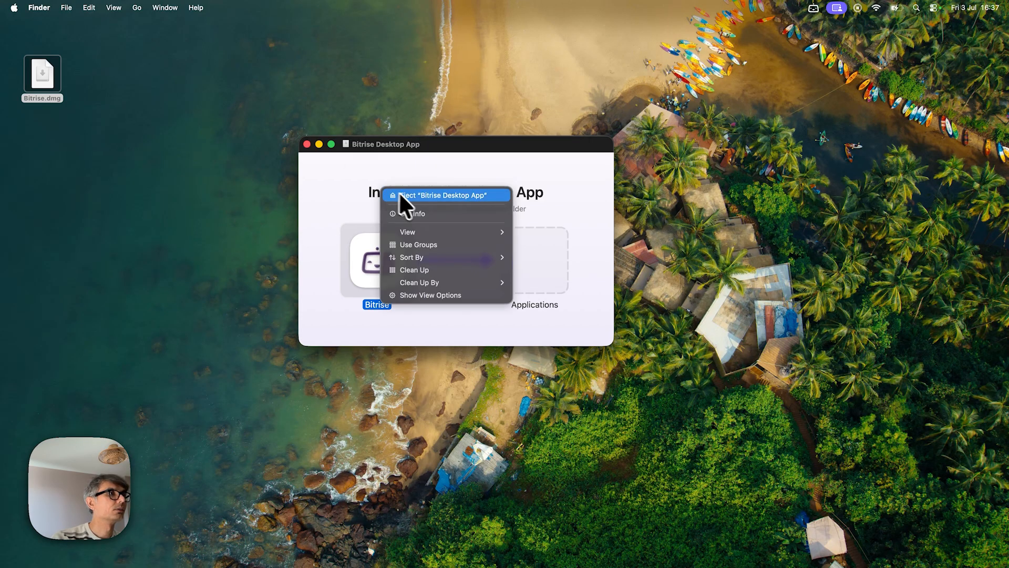
left_click(411, 197)
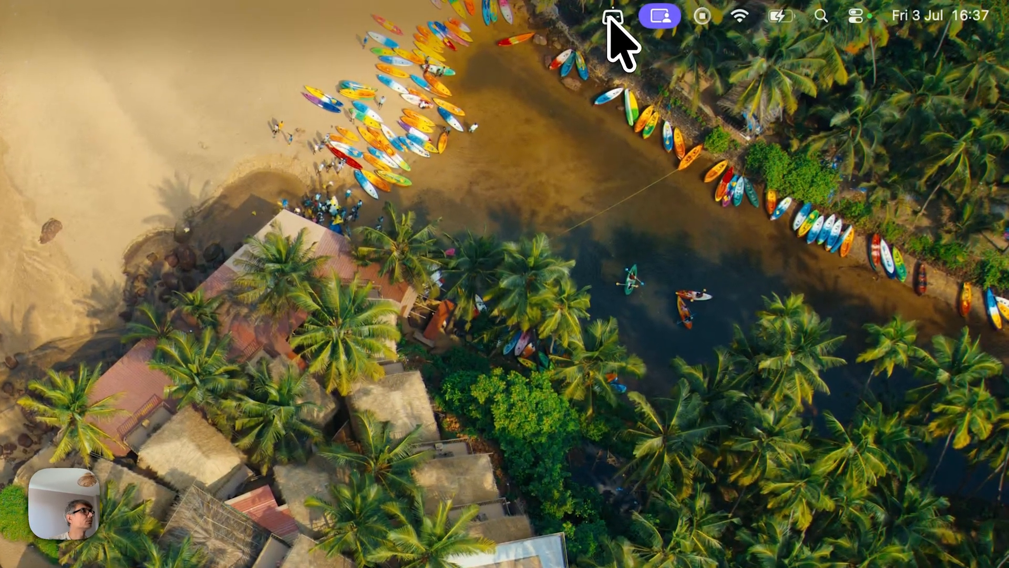
Open the Bitrise menu bar app, start connecting an account and choose to sign in with the browser.
left_click(612, 20)
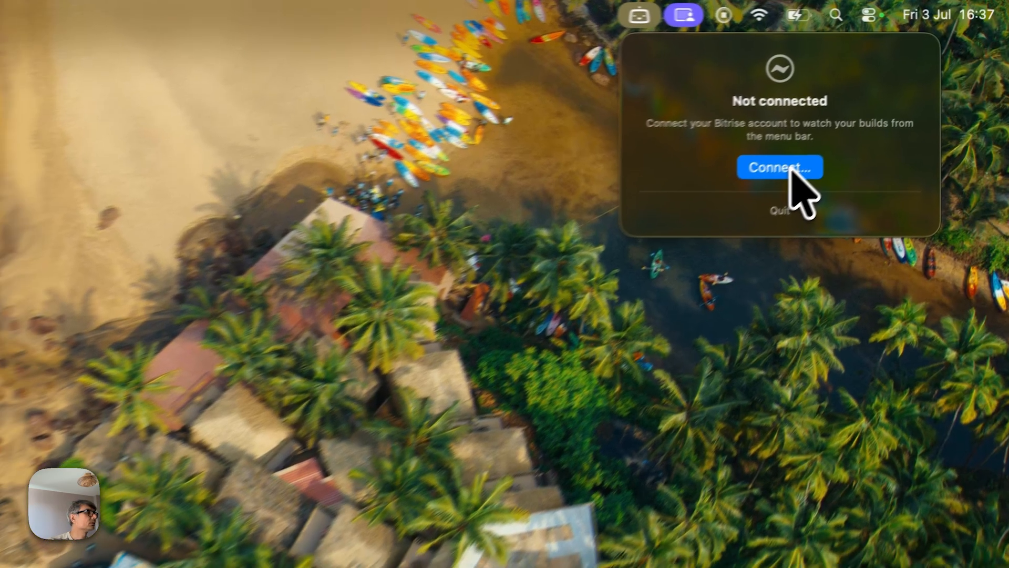
left_click(765, 180)
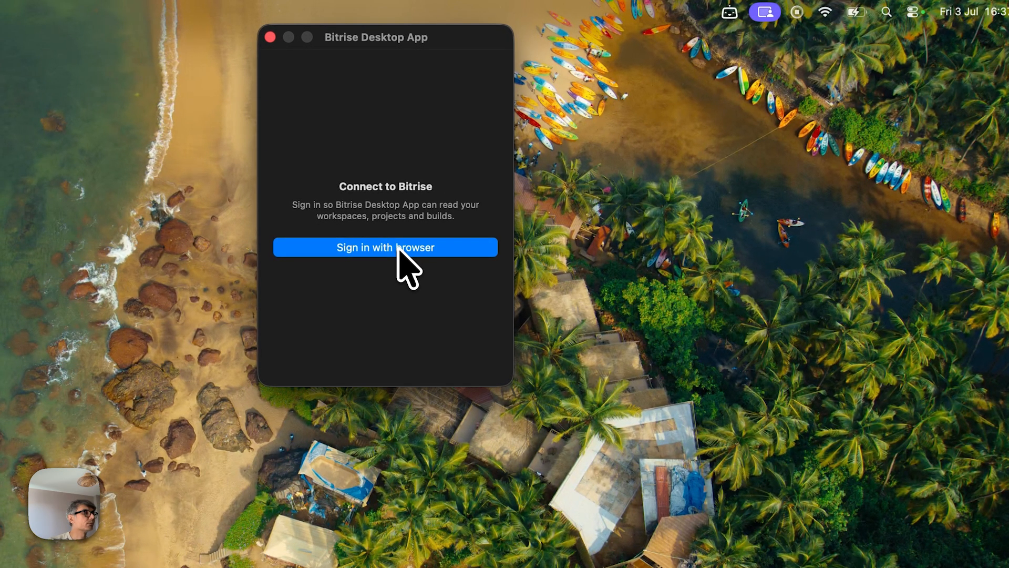
left_click(399, 248)
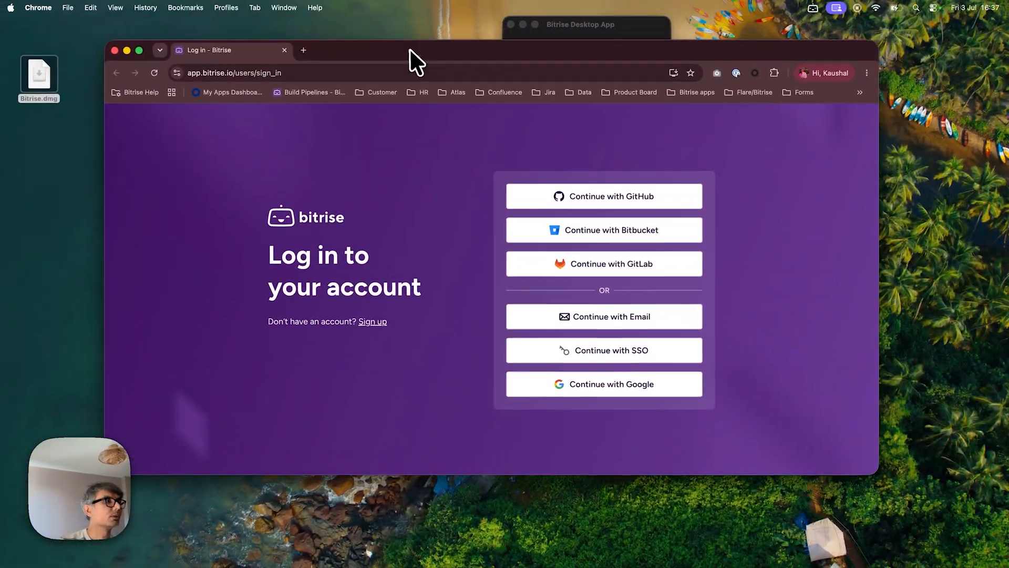
Bring the browser window into view and log in to the Bitrise account.
left_click_drag(537, 29, 809, 38)
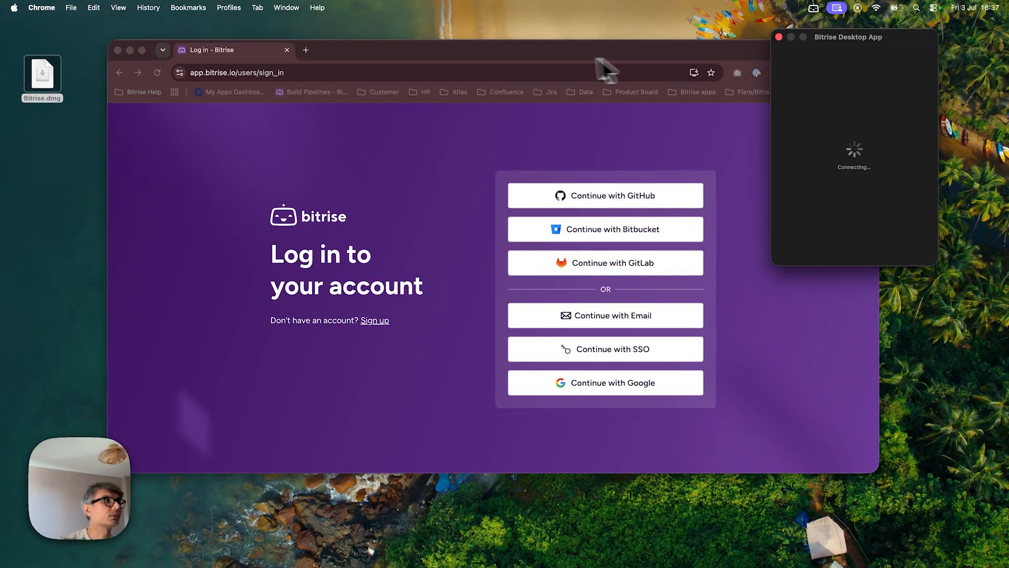
left_click_drag(563, 59, 458, 36)
left_click(499, 171)
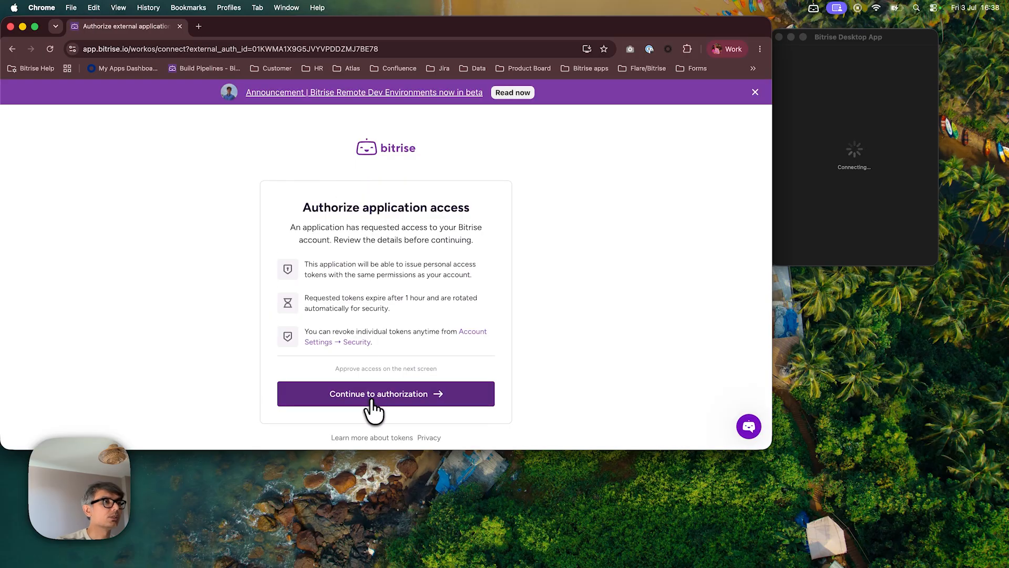
left_click(372, 401)
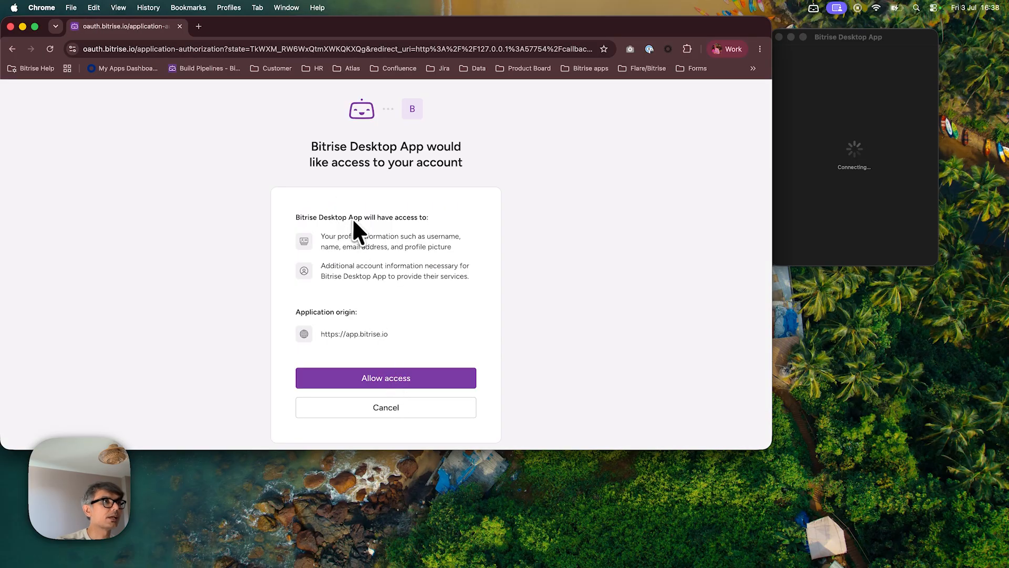
Review the permissions requested by Bitrise Desktop App and allow it access to the account.
left_click_drag(326, 240, 453, 244)
left_click_drag(325, 266, 469, 276)
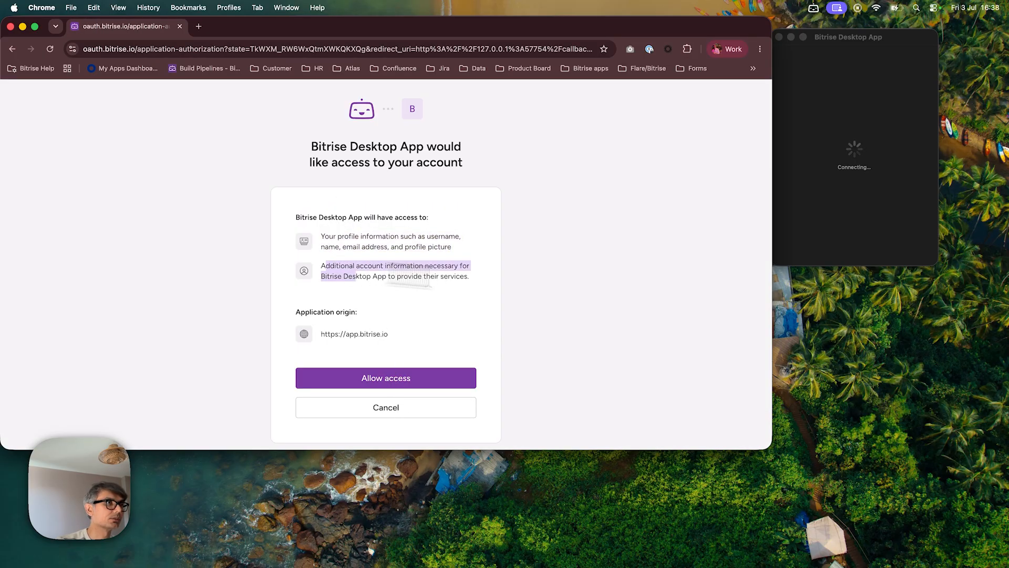
left_click(399, 378)
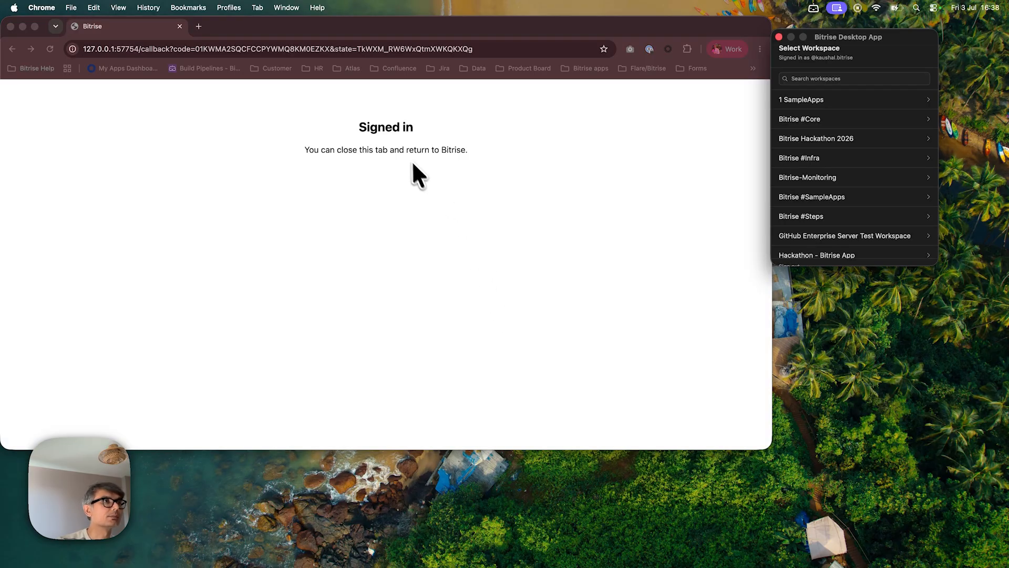
Close the signed-in browser tab and filter the workspace list by kv to select the KV playground workspace.
left_click(180, 26)
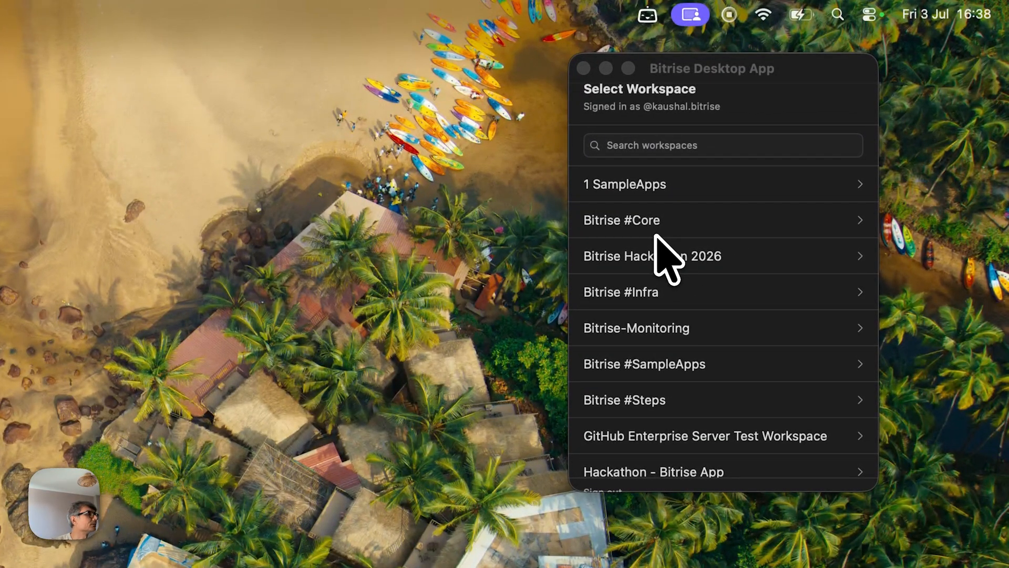
left_click_drag(736, 66, 590, 67)
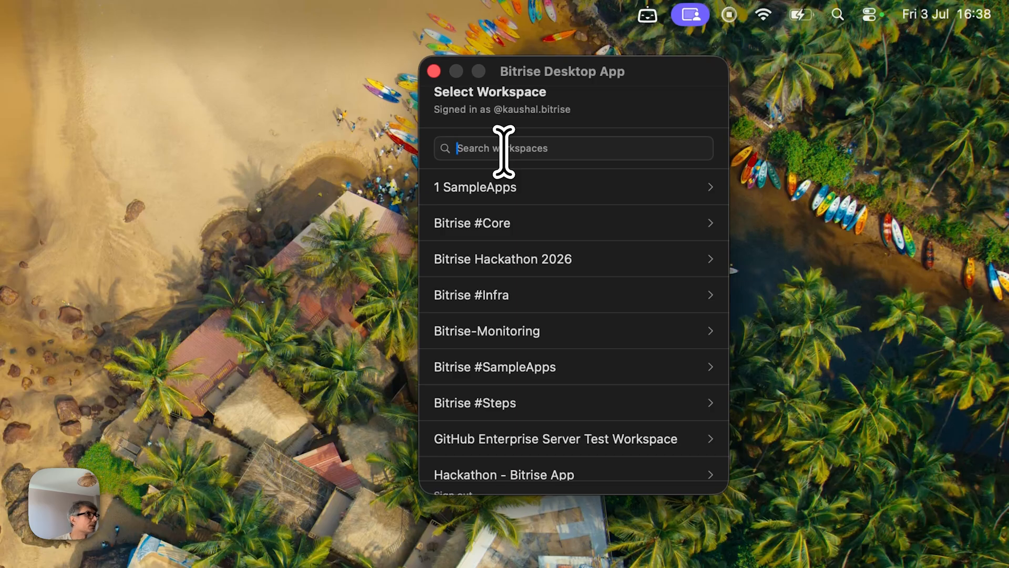
type("kv")
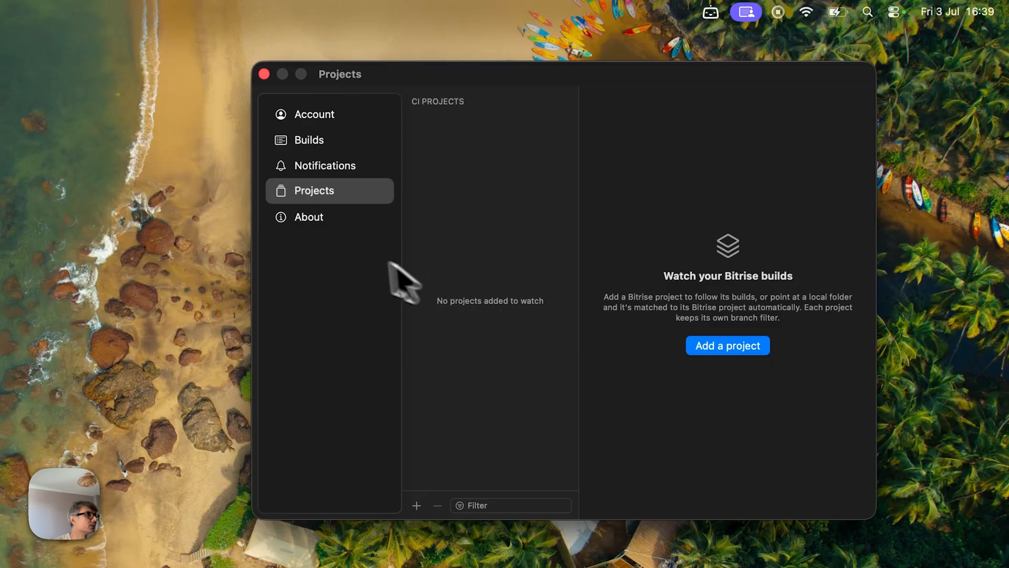
Open the Account settings and inspect the workspace choices, keeping KV playground selected.
left_click(310, 116)
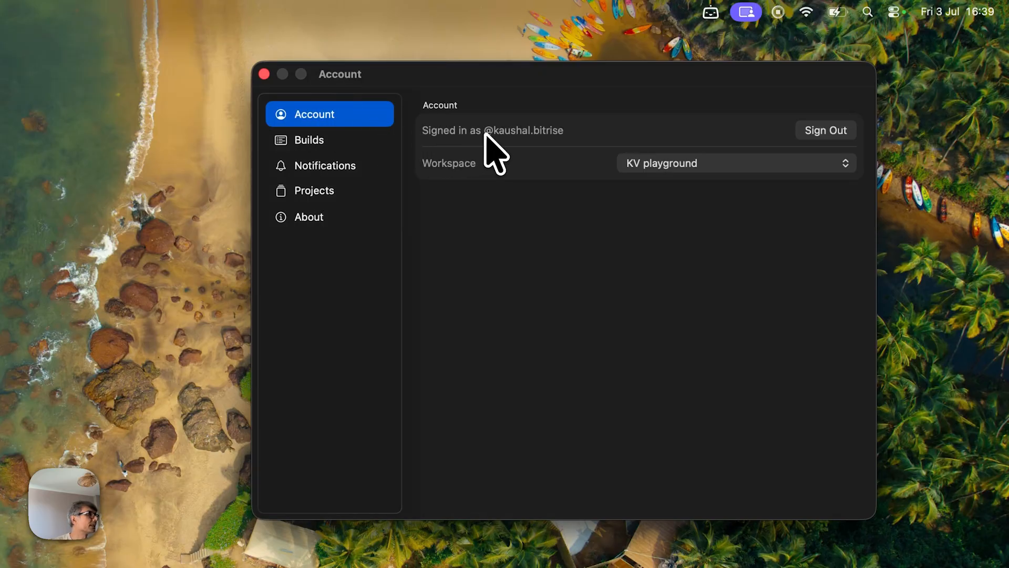
left_click(565, 133)
left_click(707, 163)
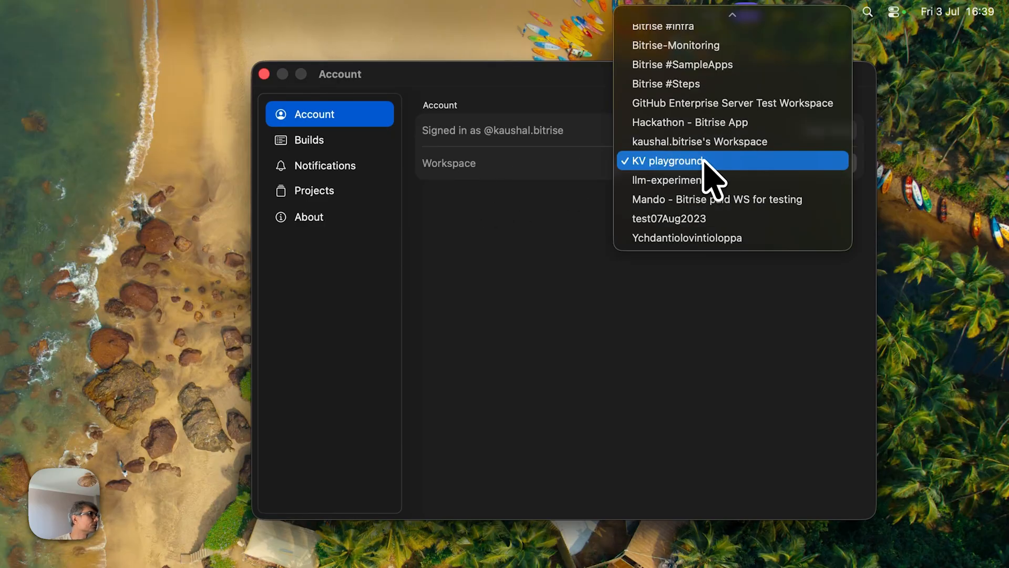
left_click(581, 247)
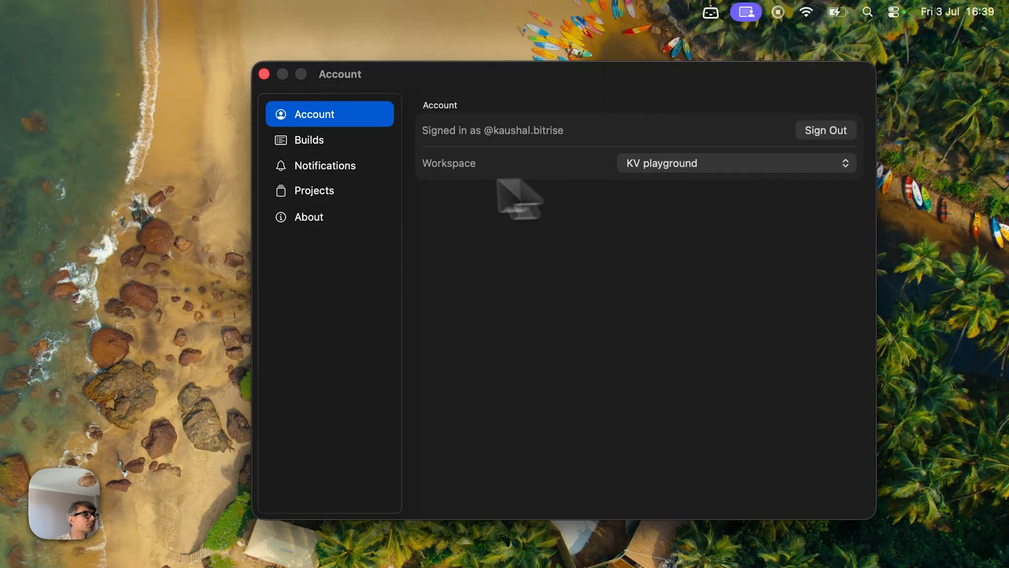
Browse the Builds, Notifications, About and Projects settings pages.
left_click(329, 141)
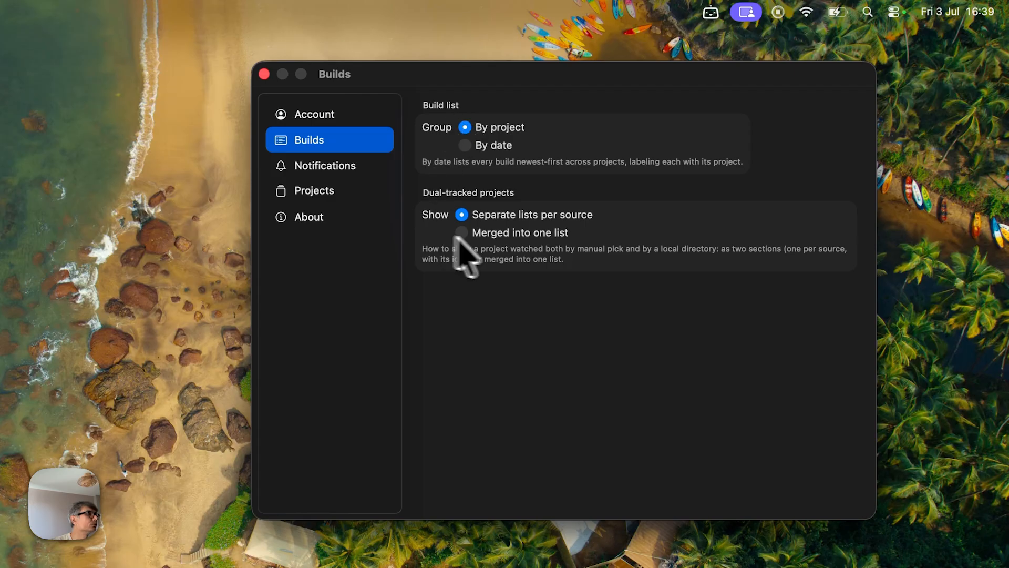
left_click(324, 166)
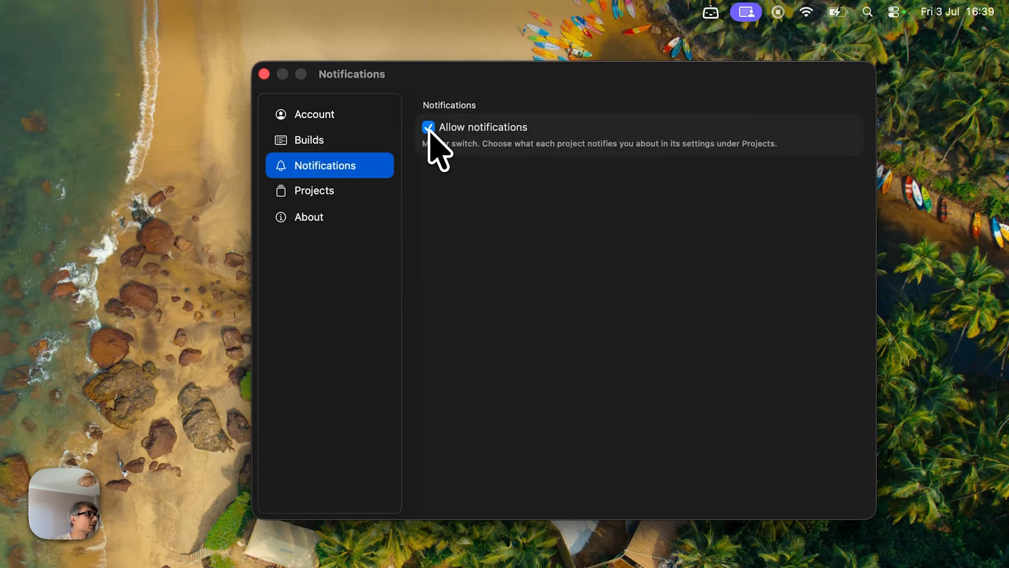
left_click(337, 218)
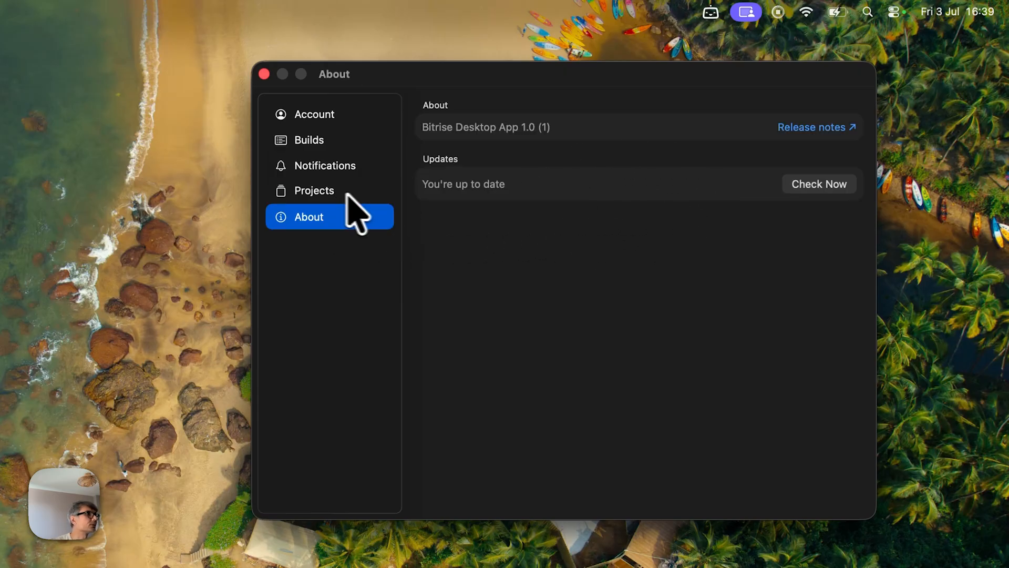
left_click(340, 194)
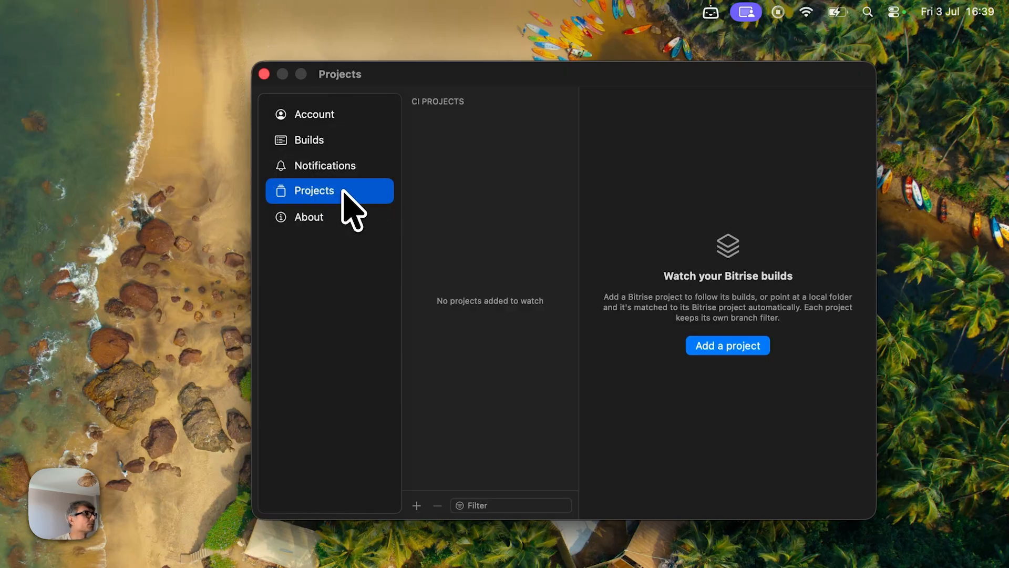
Add a project by picking habit-app from the workspace and leaving the branch filter empty.
left_click(739, 348)
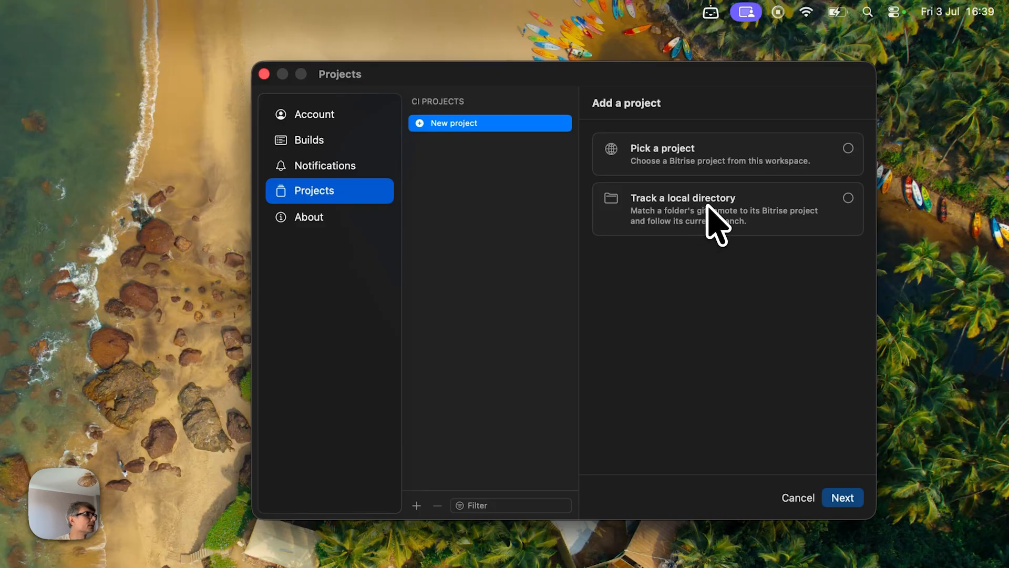
left_click(744, 157)
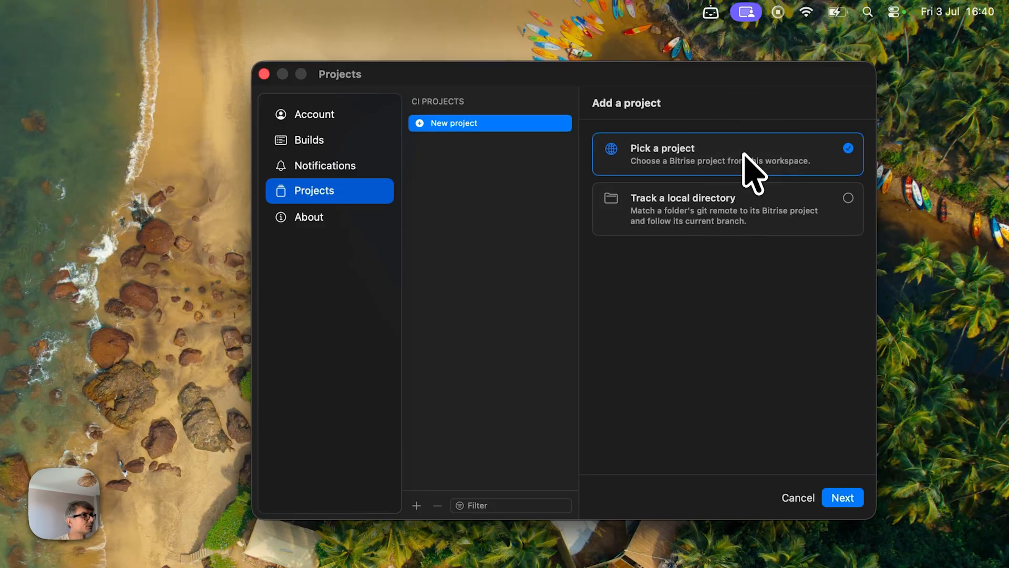
left_click(842, 497)
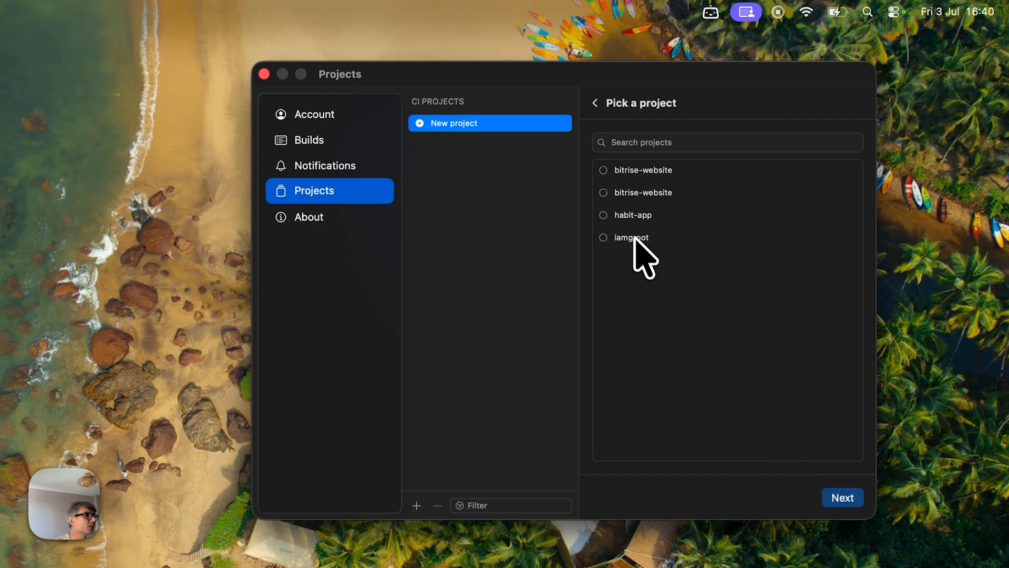
left_click(603, 216)
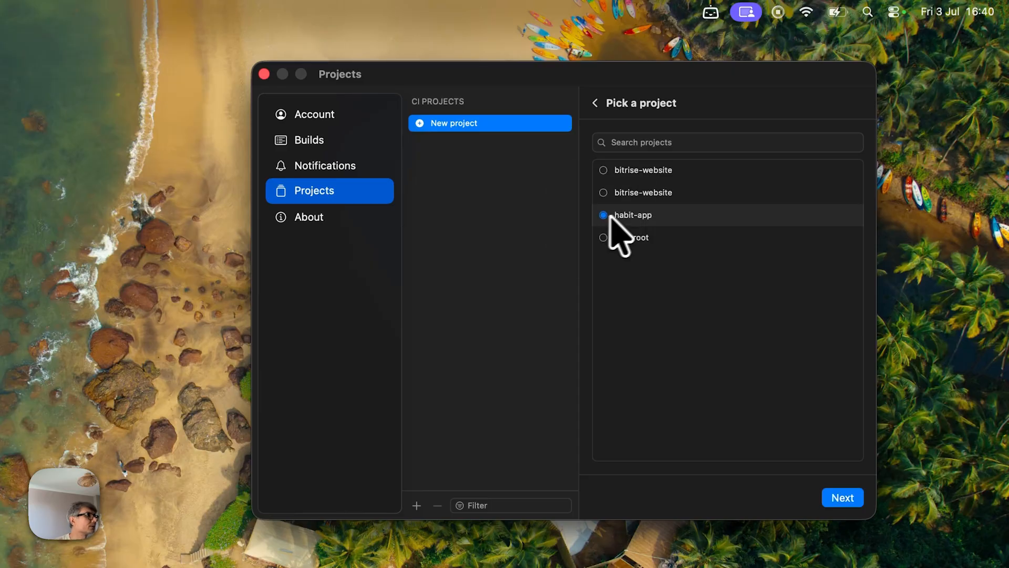
left_click(843, 498)
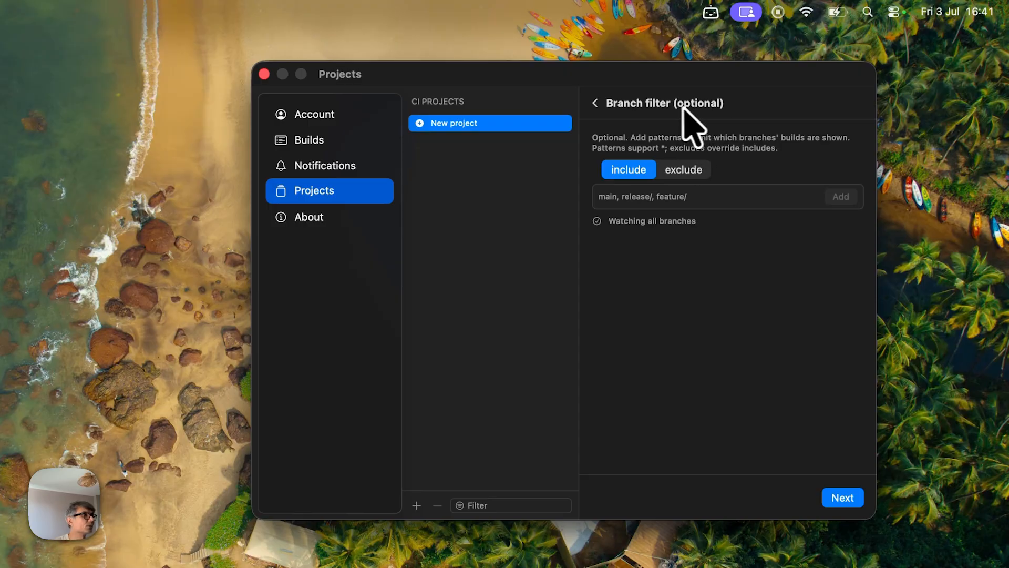
left_click(635, 196)
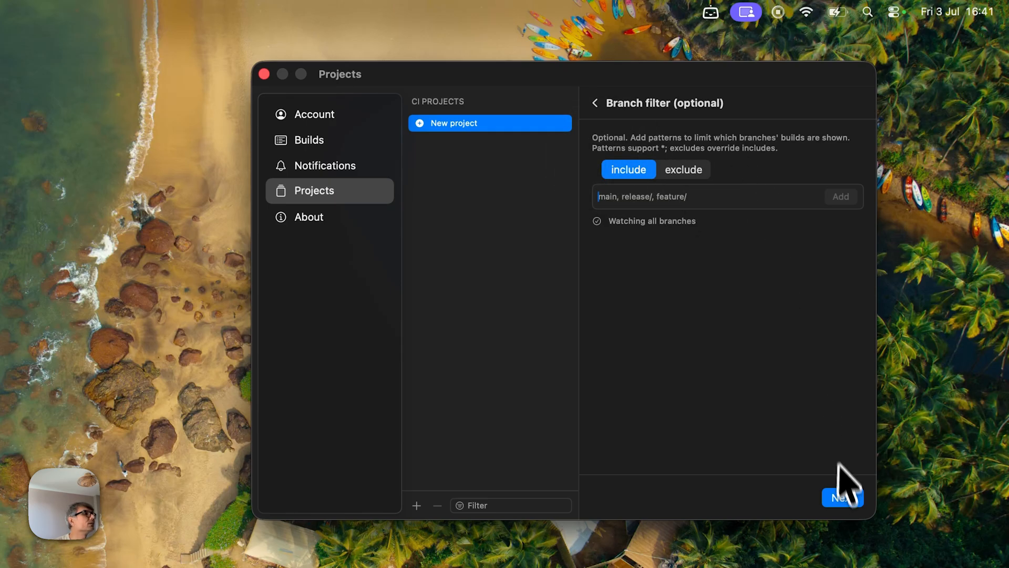
left_click(844, 498)
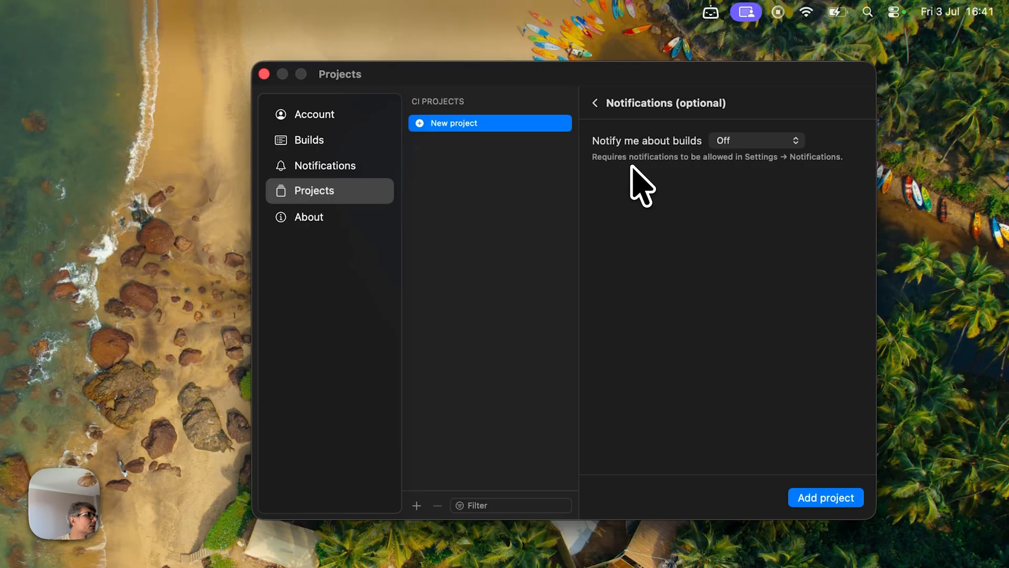
Set build notifications for the project to Failures only and finish adding the project.
left_click(759, 141)
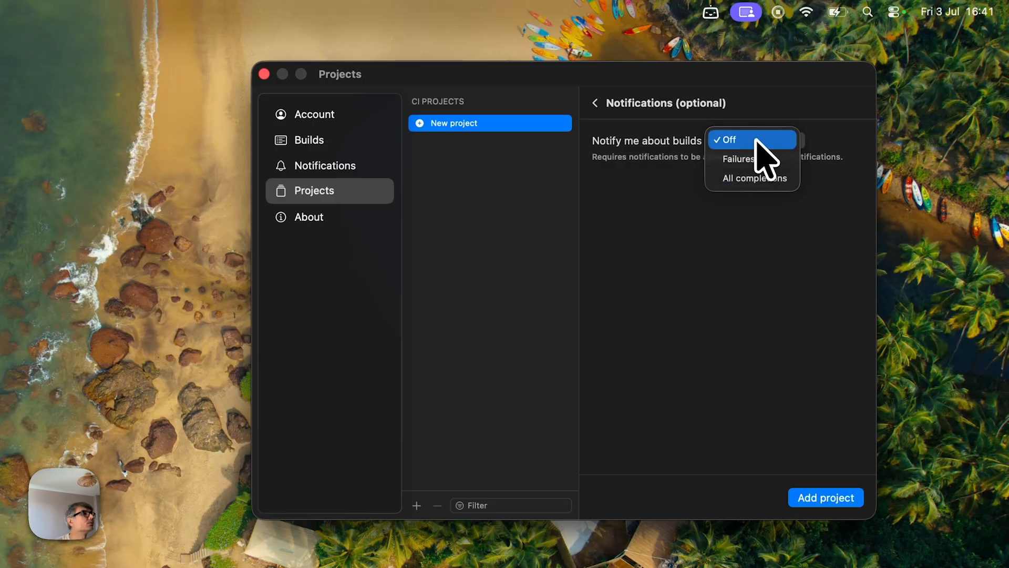
left_click(761, 163)
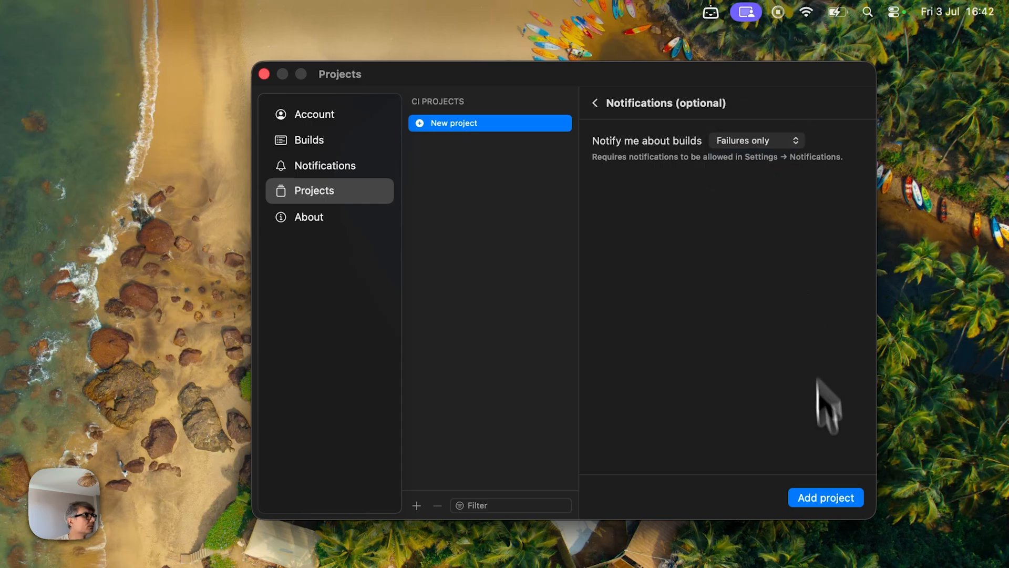
left_click(826, 498)
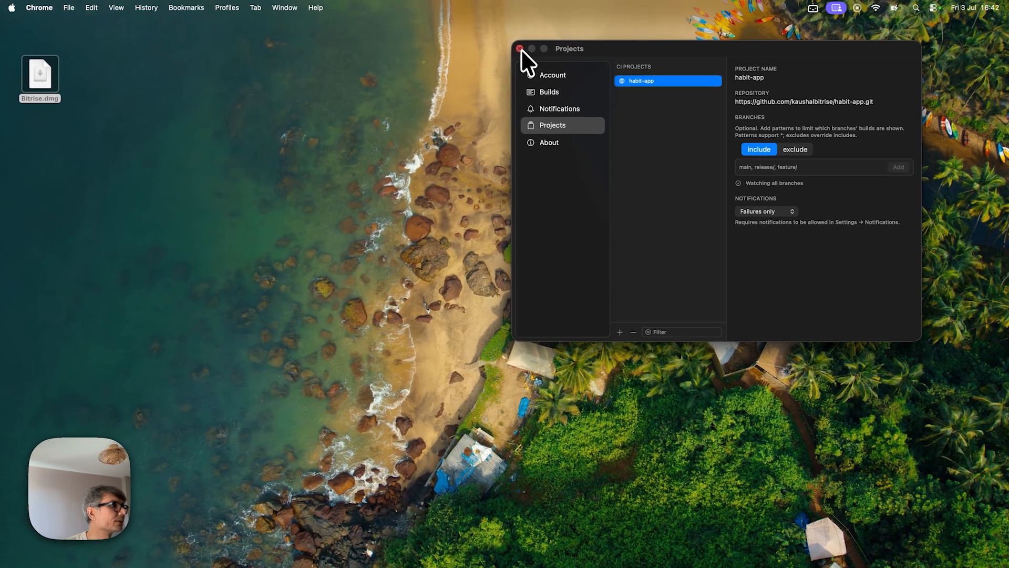
Close the settings window and open the menu bar app's workspace builds list.
left_click(508, 50)
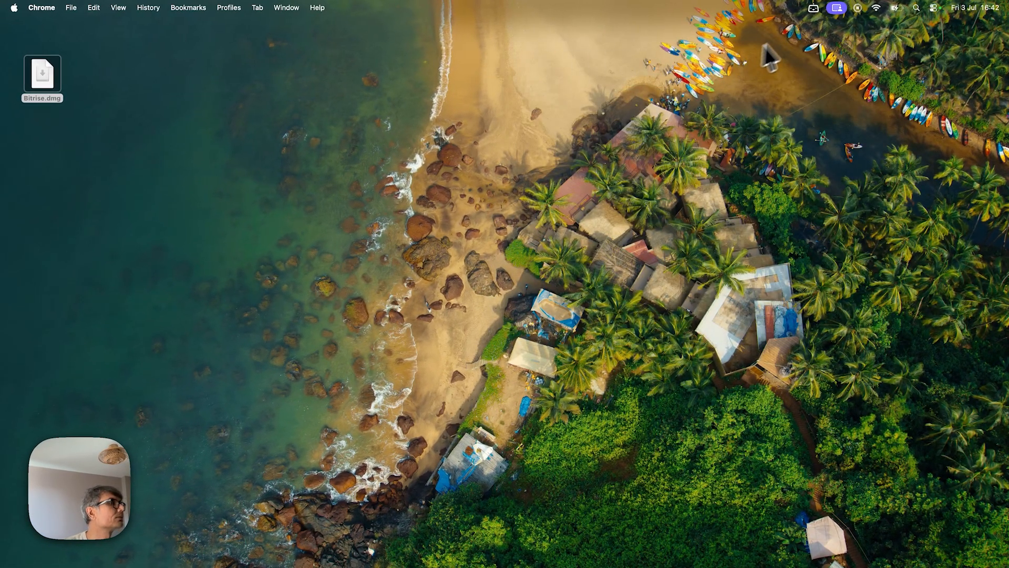
left_click(814, 8)
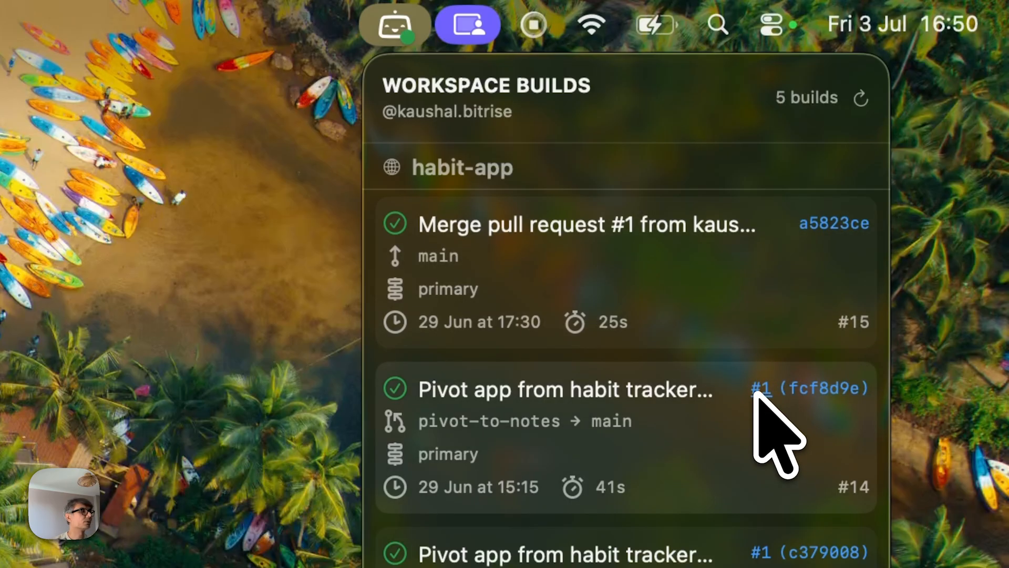
Open the merge commit and the linked pull request from the habit-app builds in the menu bar list.
left_click(836, 223)
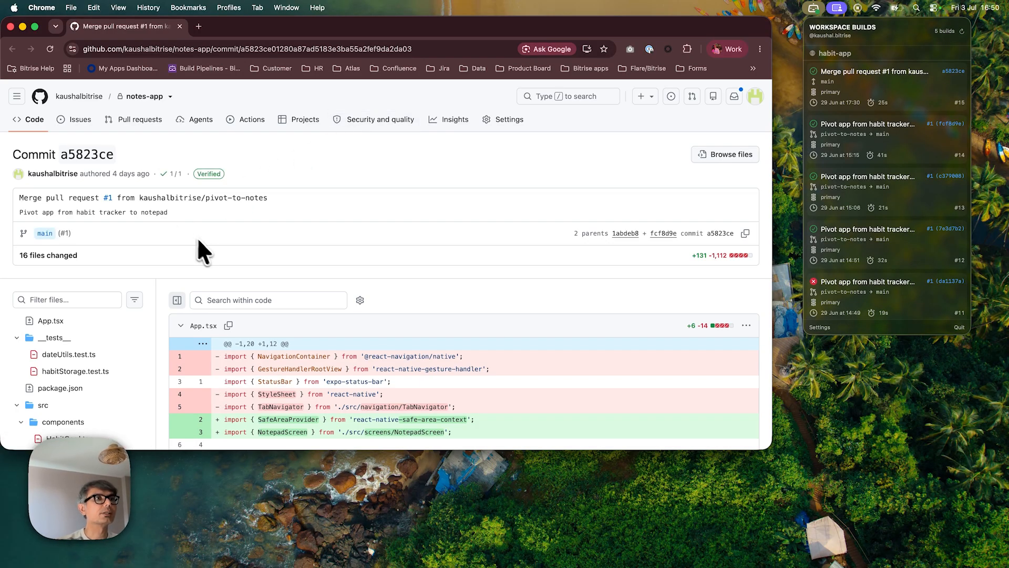
left_click(932, 124)
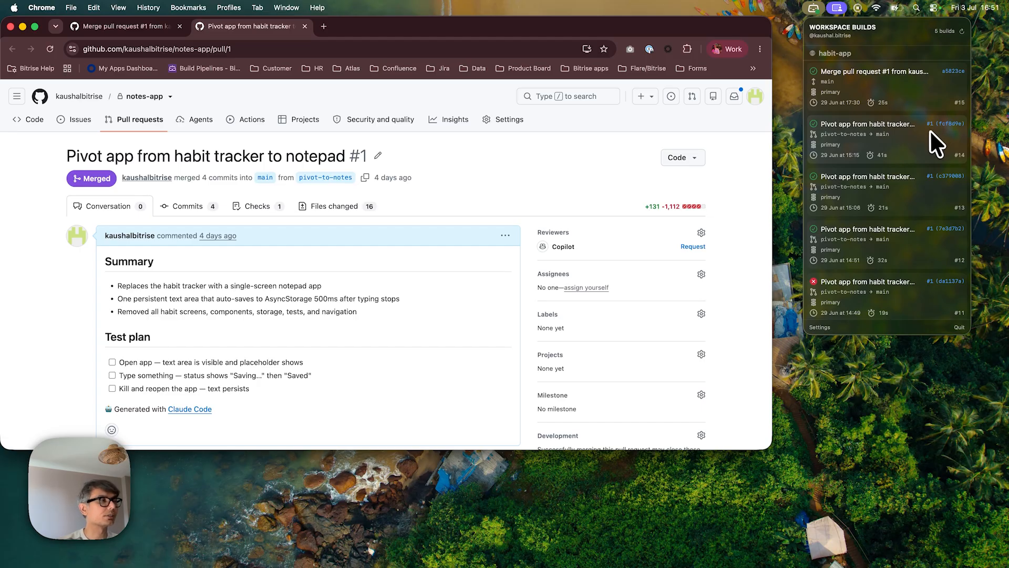
Open build #14 on Bitrise from the menu bar list and browse the habit-app builds page.
left_click(873, 143)
left_click(555, 172)
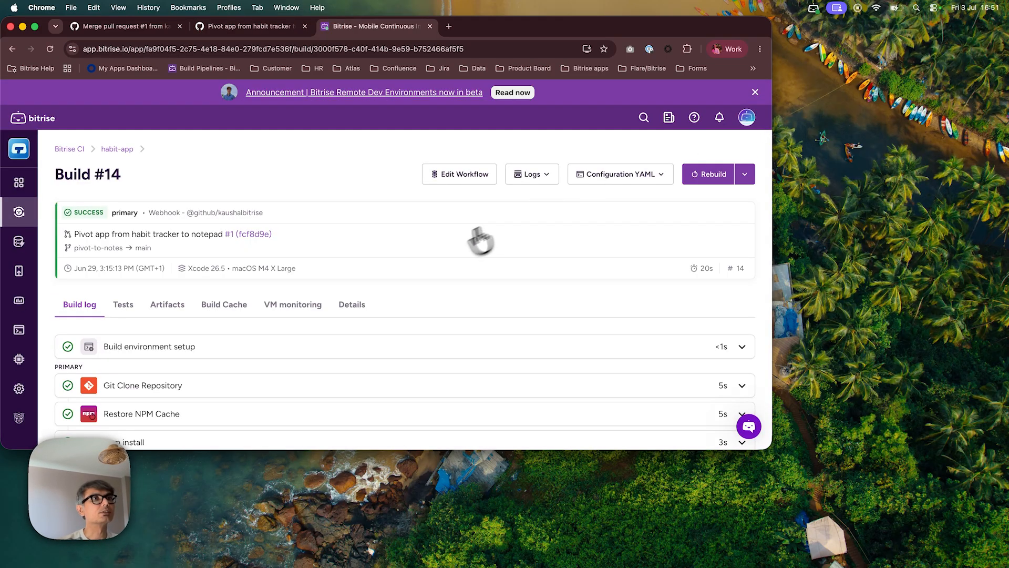
left_click(813, 8)
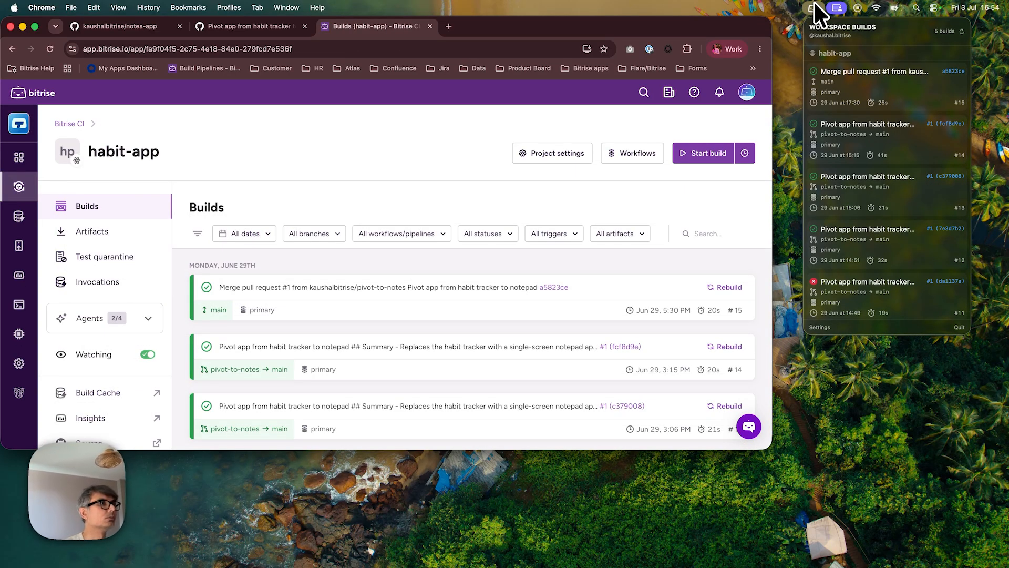
scroll(519, 329, "down", 5)
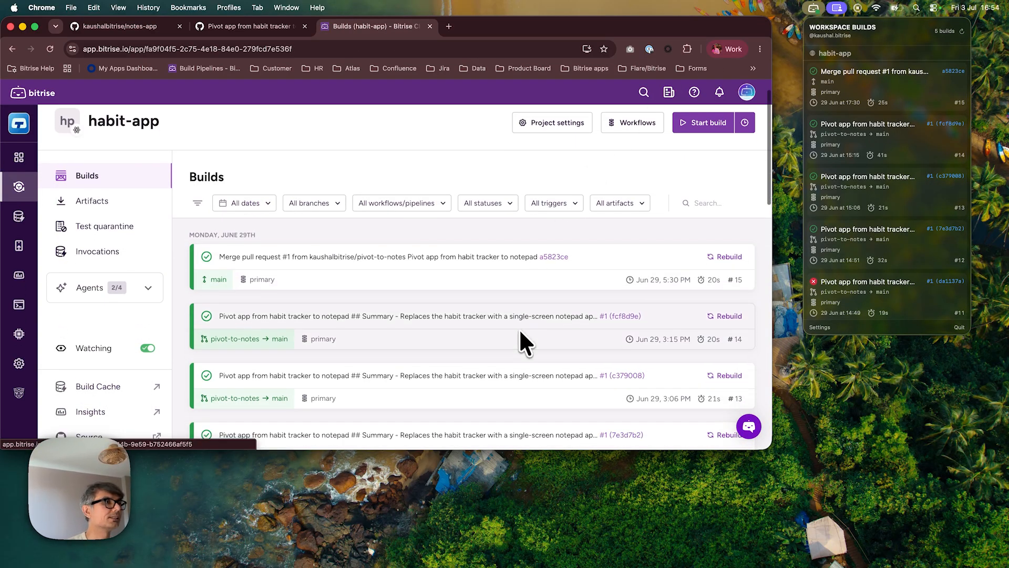
scroll(518, 329, "up", 2)
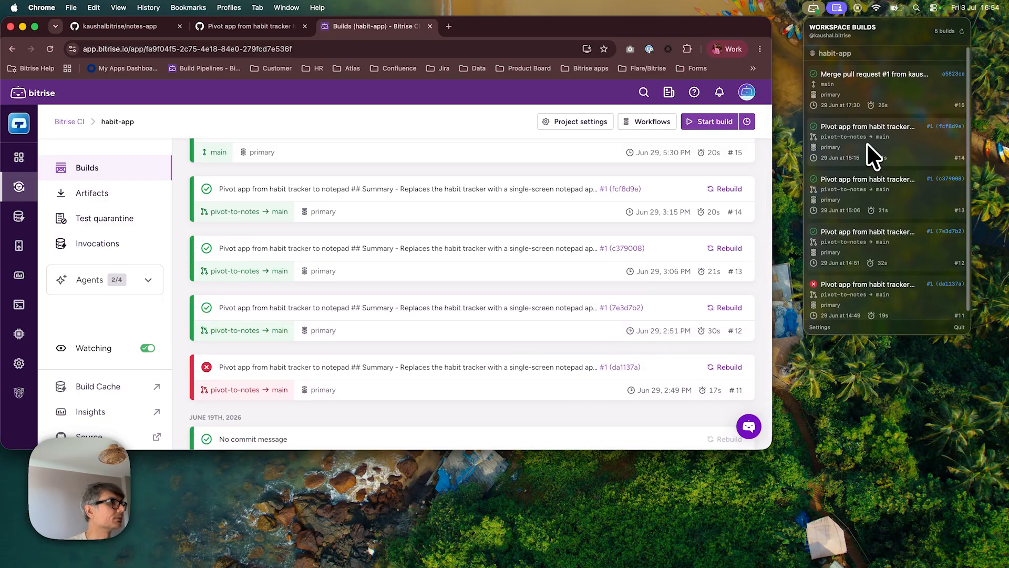
scroll(601, 270, "up", 5)
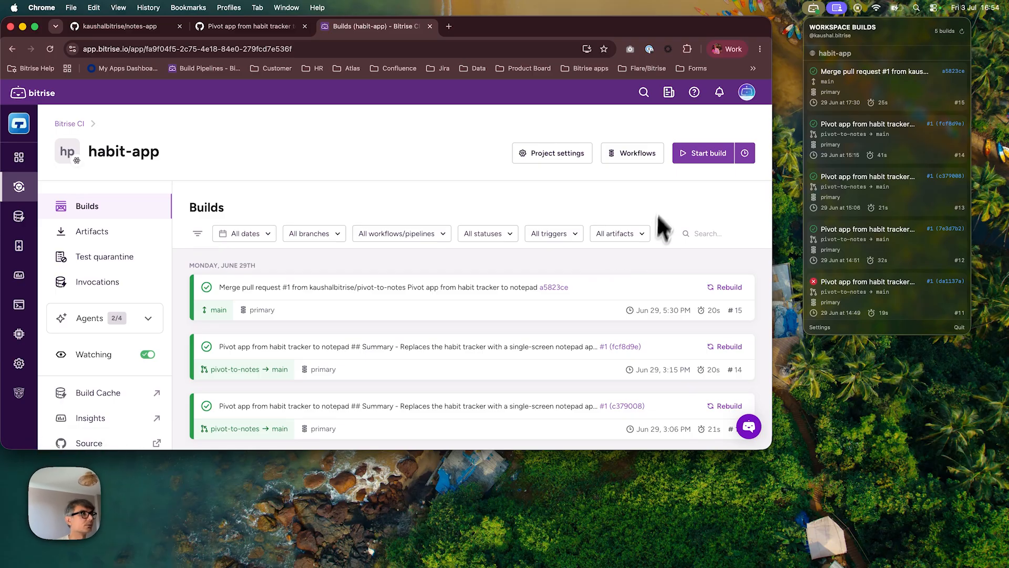
Start a new habit-app build on the main branch with the primary workflow.
left_click(690, 153)
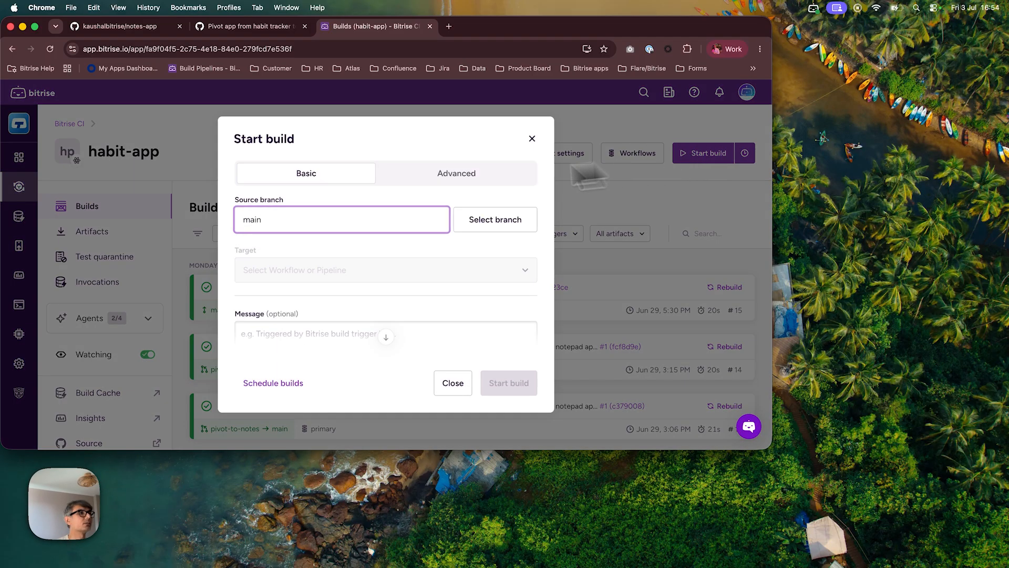
left_click(358, 270)
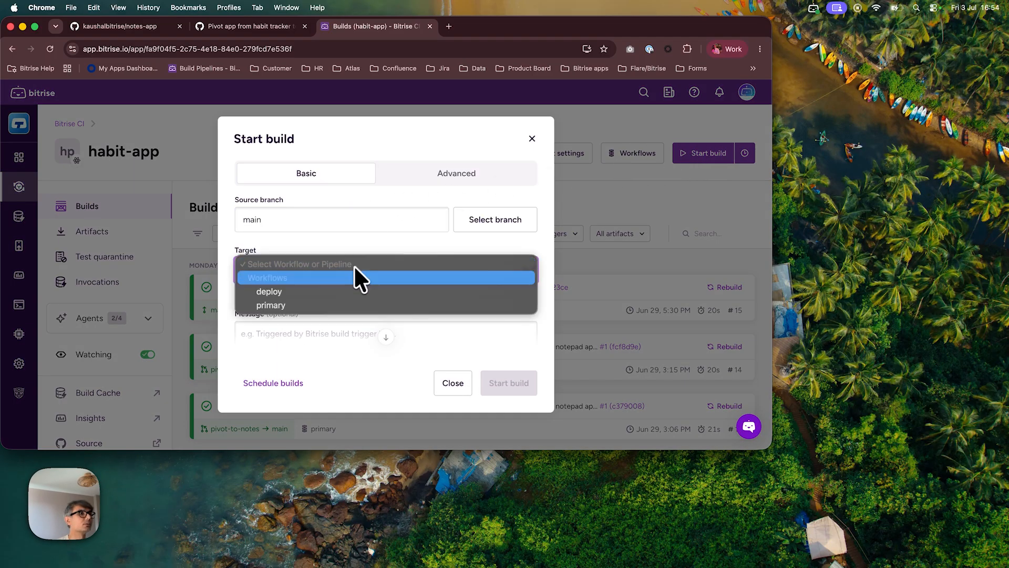
left_click(316, 301)
left_click(502, 393)
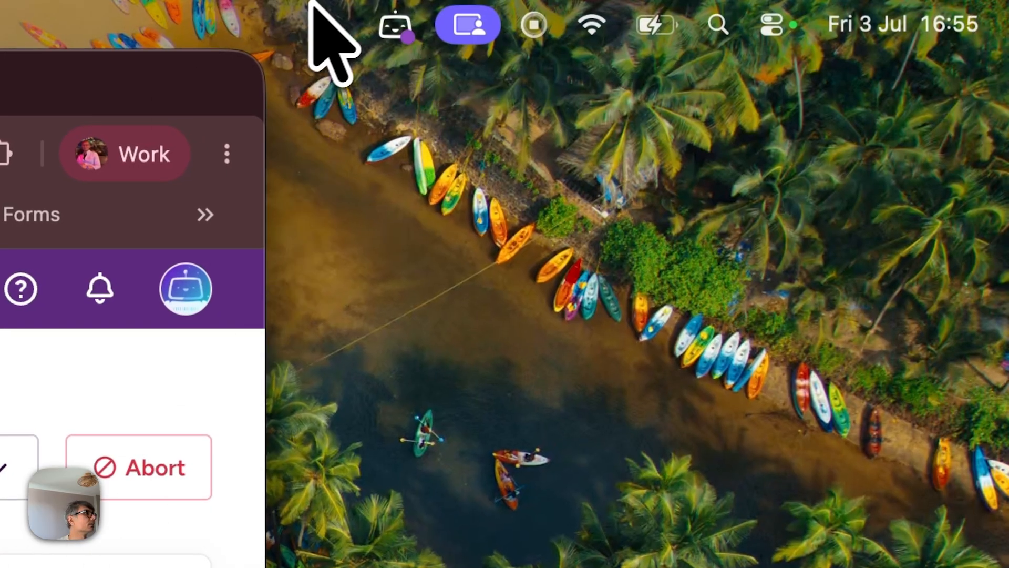
Add an include branch filter of main to the habit-app project and reopen the menu bar builds list.
left_click(385, 7)
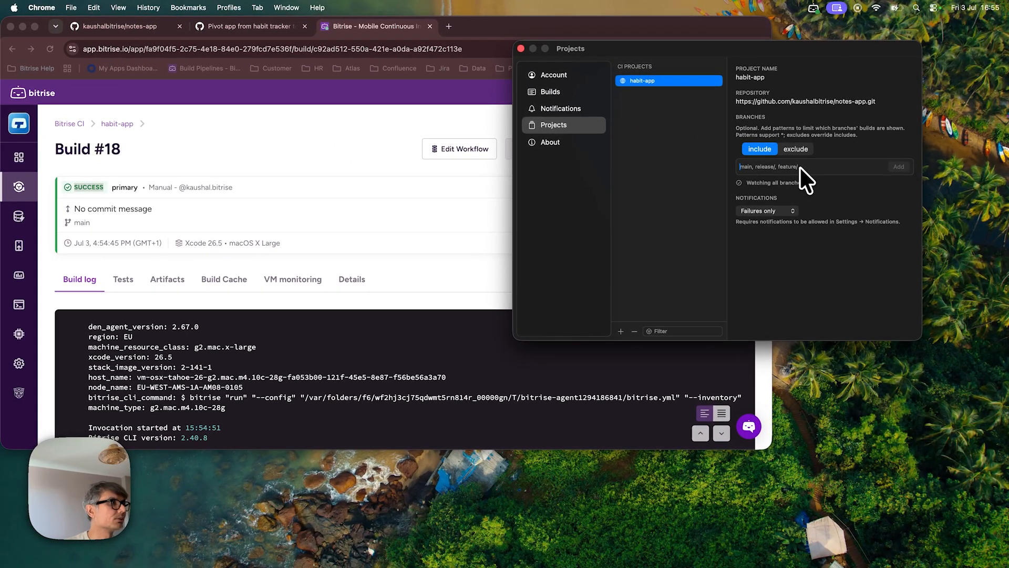
type("main")
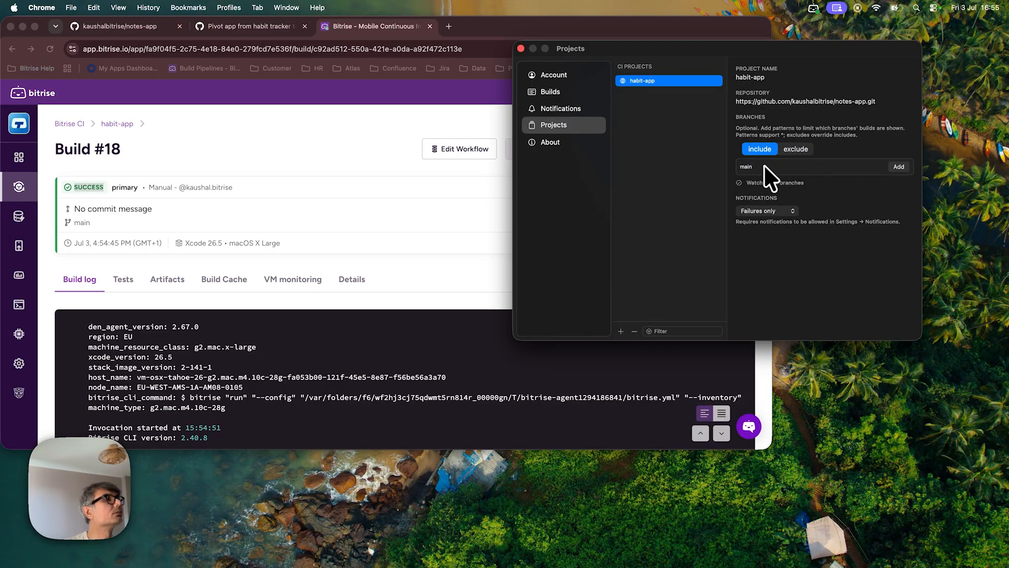
left_click(901, 167)
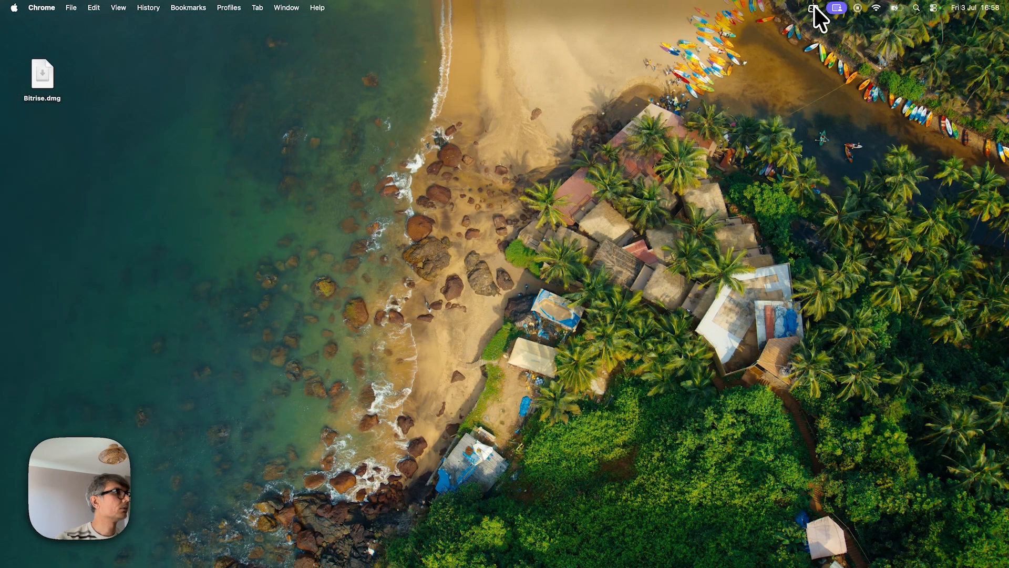
left_click(813, 7)
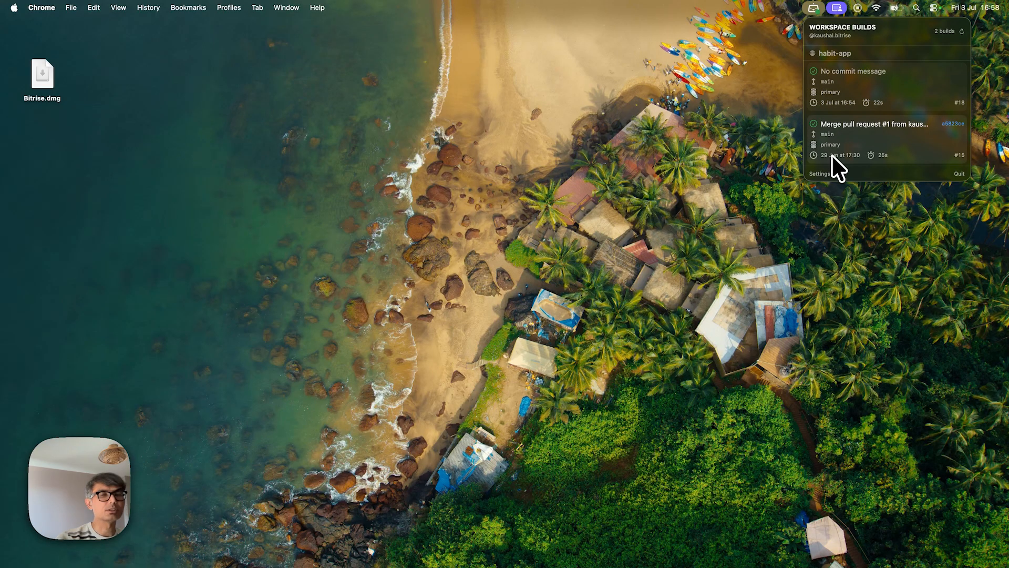
Open the Projects settings and remove the habit-app project from the watched projects.
left_click(821, 174)
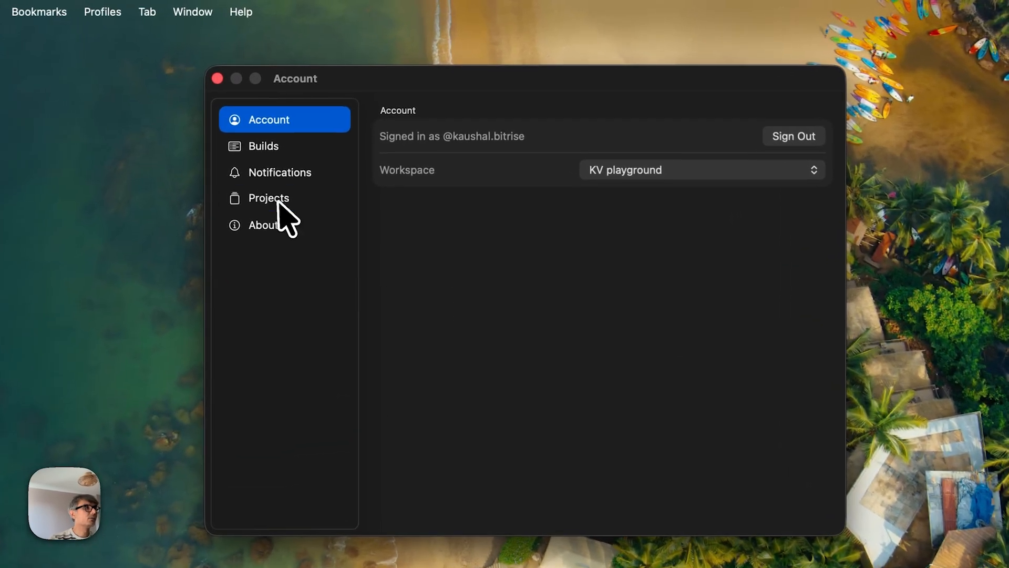
left_click(278, 201)
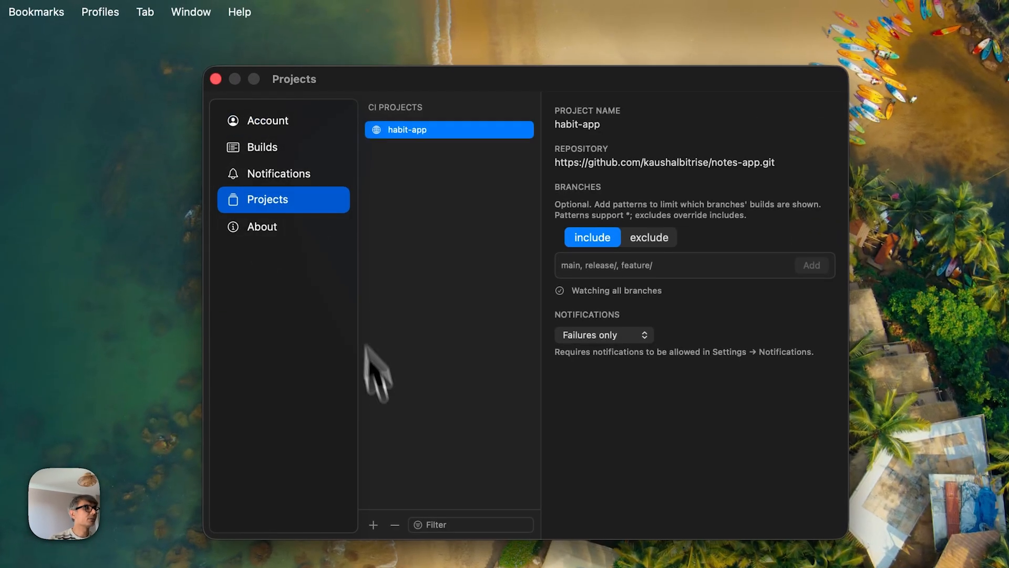
left_click(395, 525)
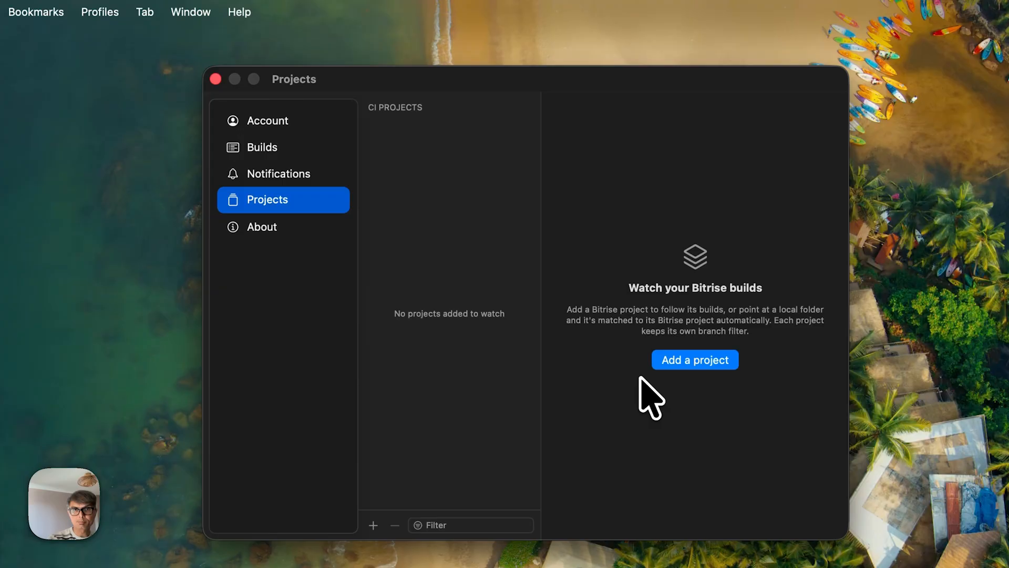
Add a project by tracking the local bitrise folder, keeping the notes-app repository and default build history.
left_click(700, 362)
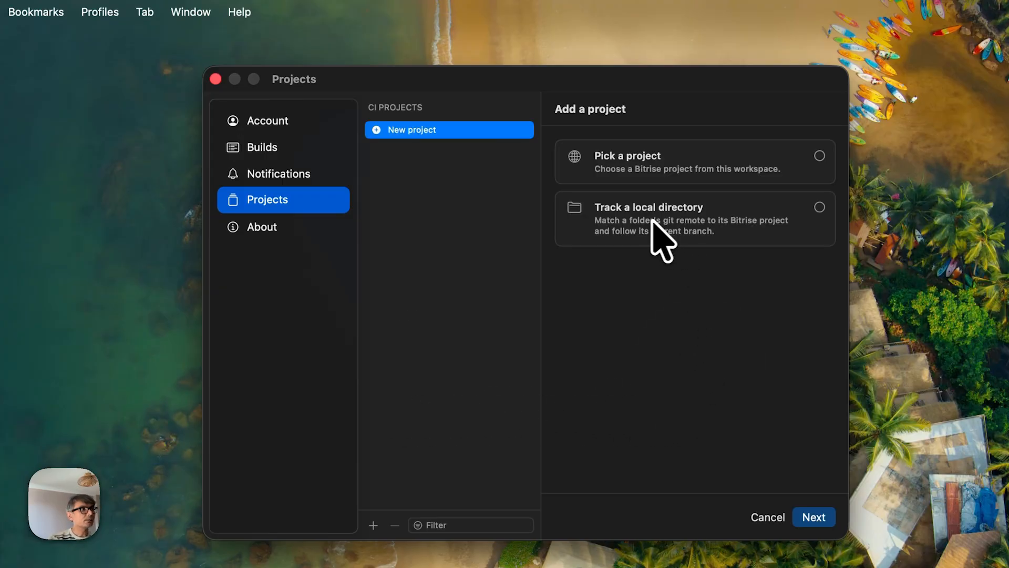
left_click(819, 207)
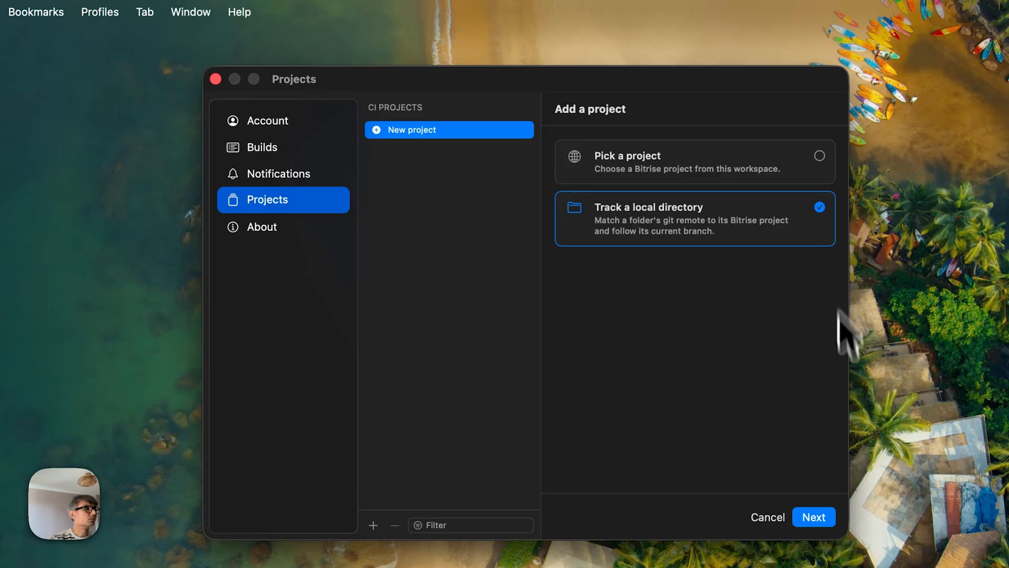
left_click(812, 516)
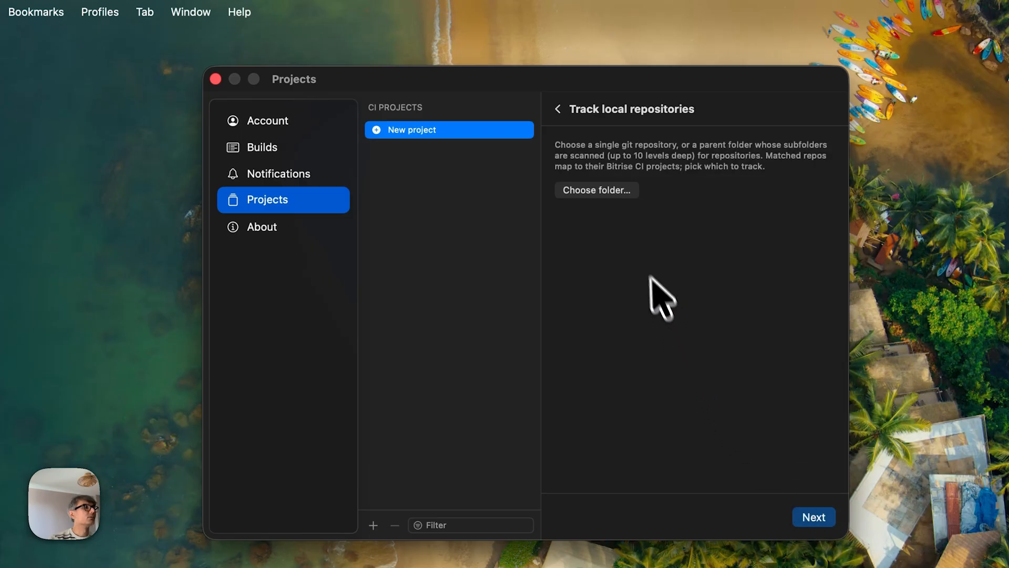
left_click(607, 192)
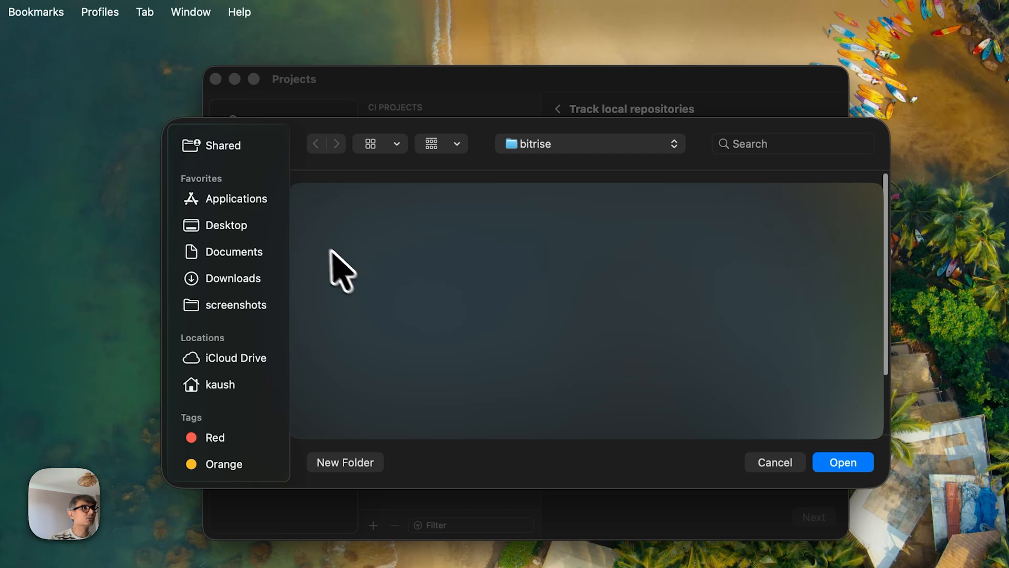
left_click(235, 256)
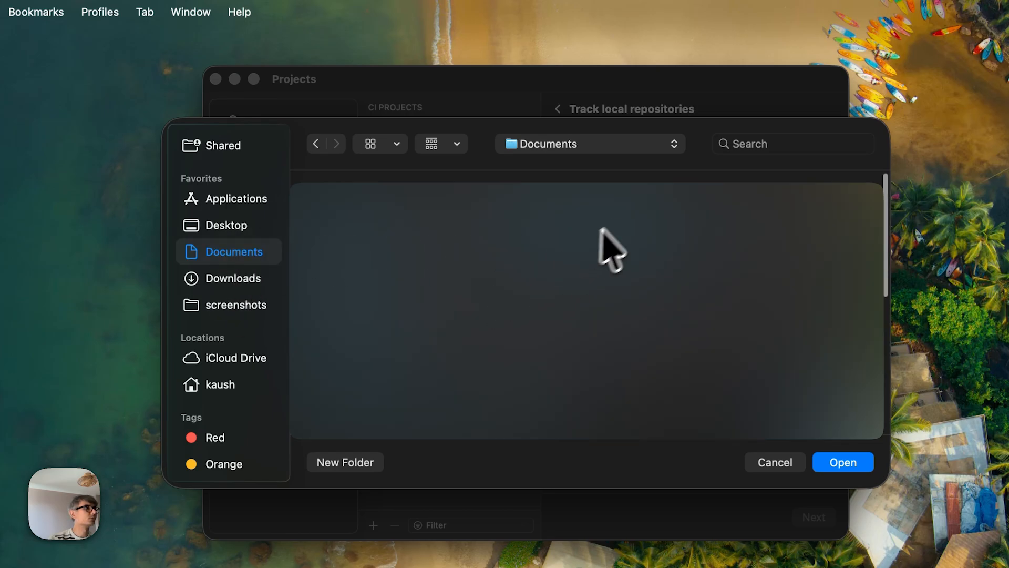
key("super+bracketleft")
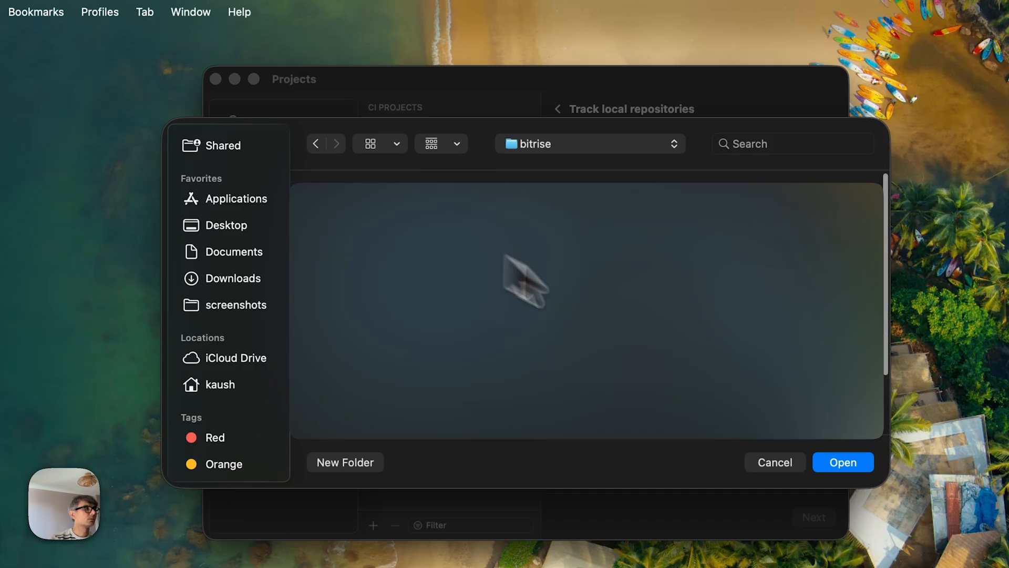
left_click(843, 462)
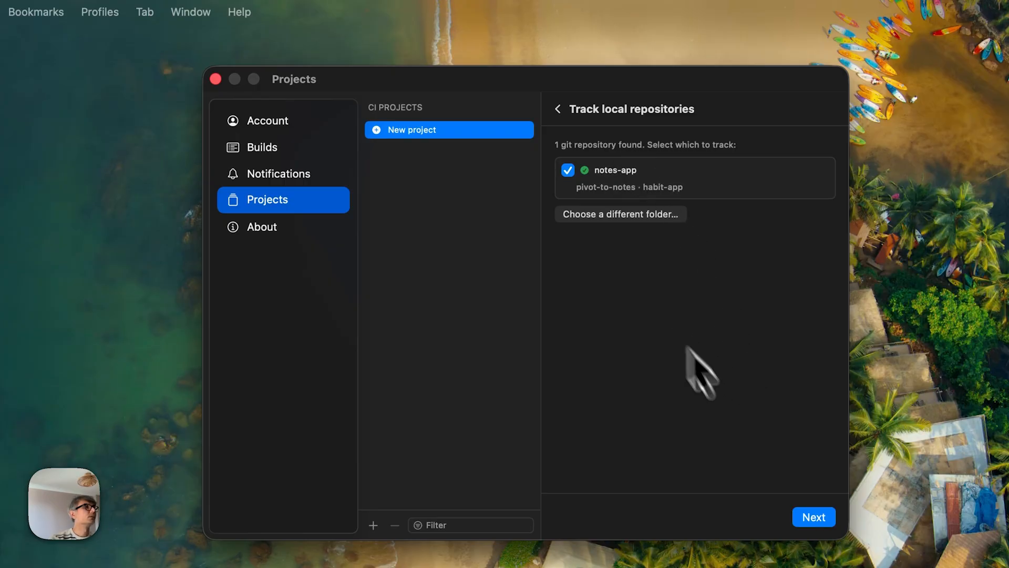
left_click(815, 517)
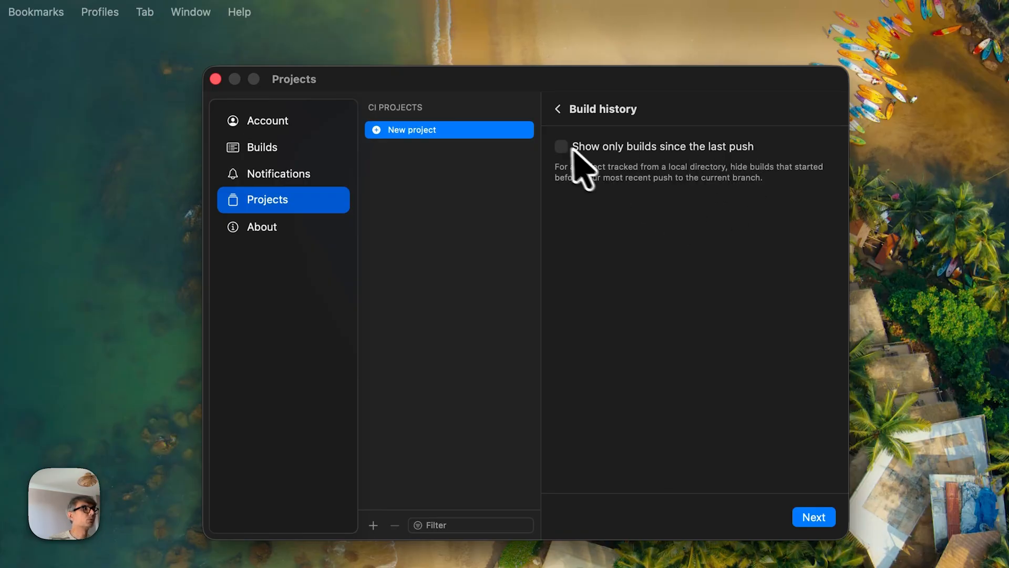
left_click(818, 522)
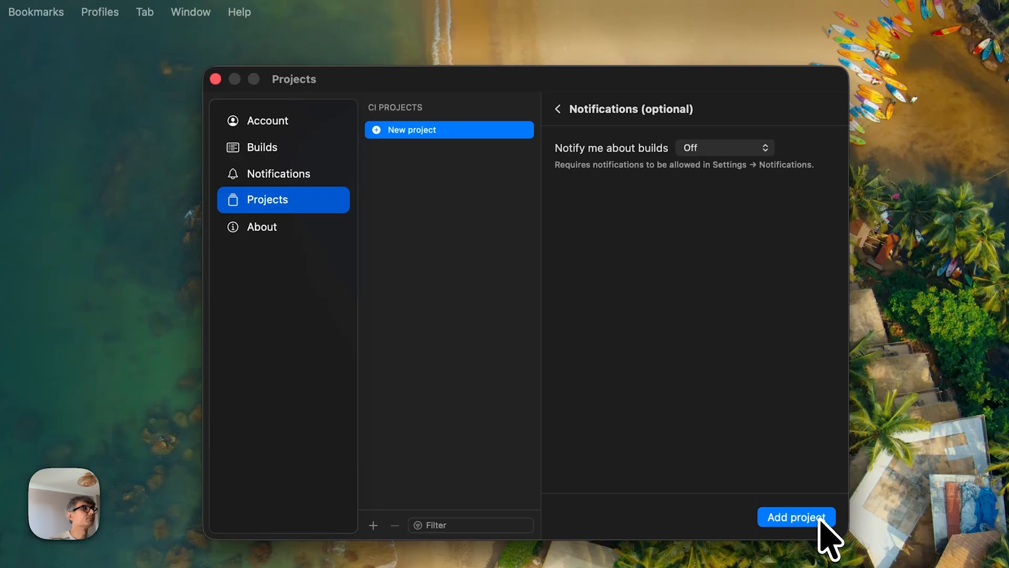
Set the new project's notifications to Failures only, add it, and review its builds in the menu bar list.
left_click(720, 148)
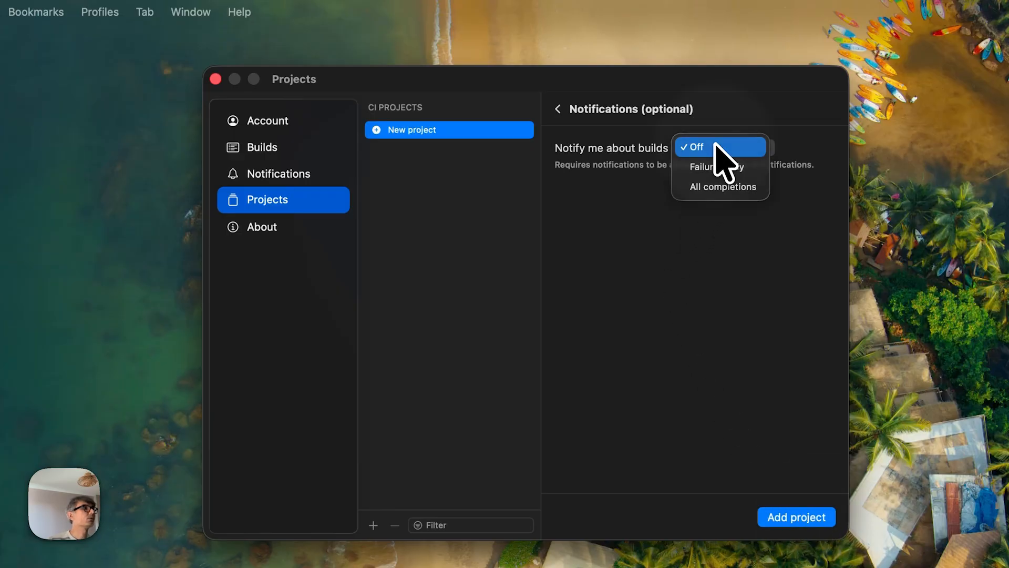
left_click(716, 167)
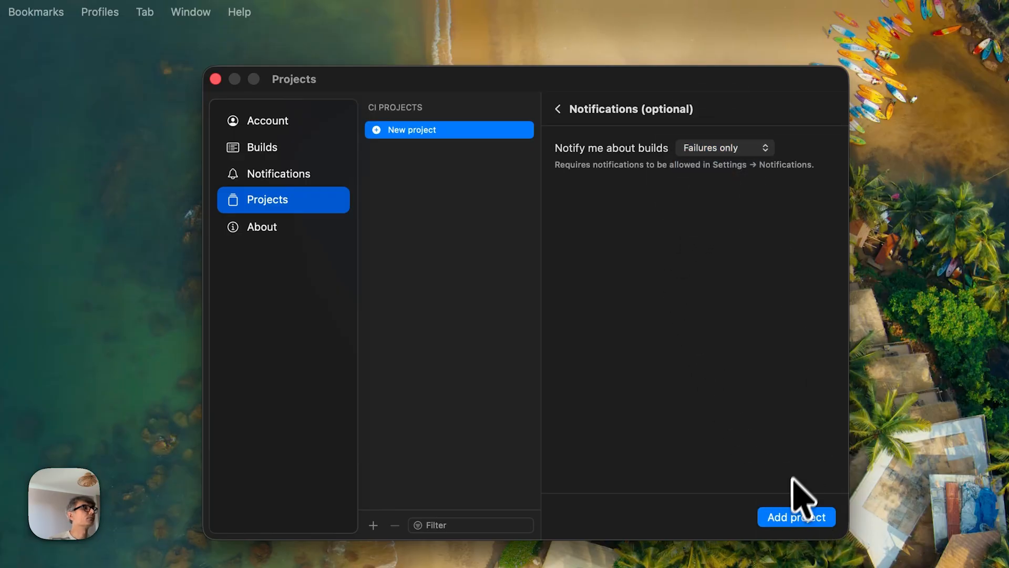
left_click(796, 517)
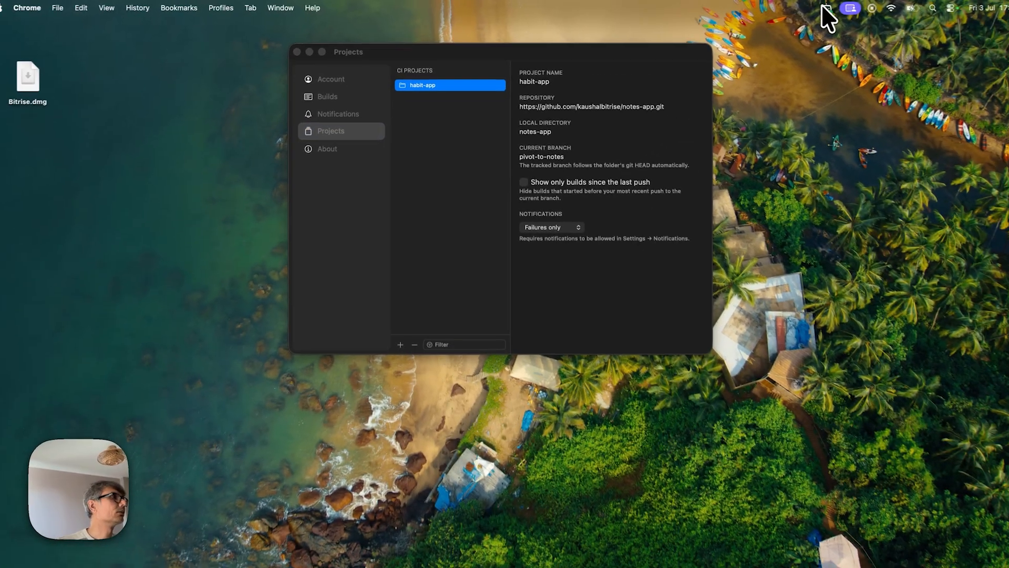
left_click(814, 6)
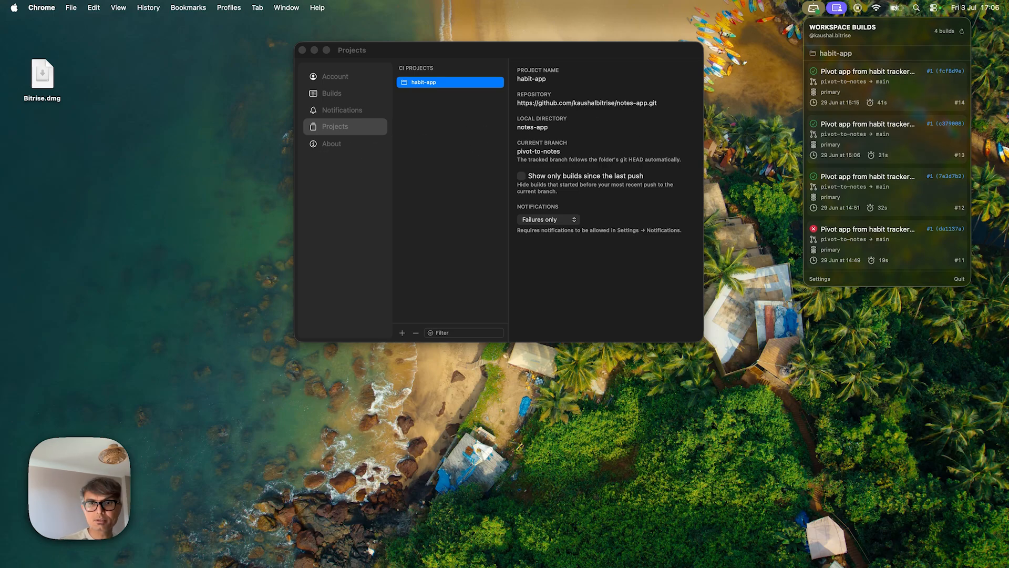
key("Escape")
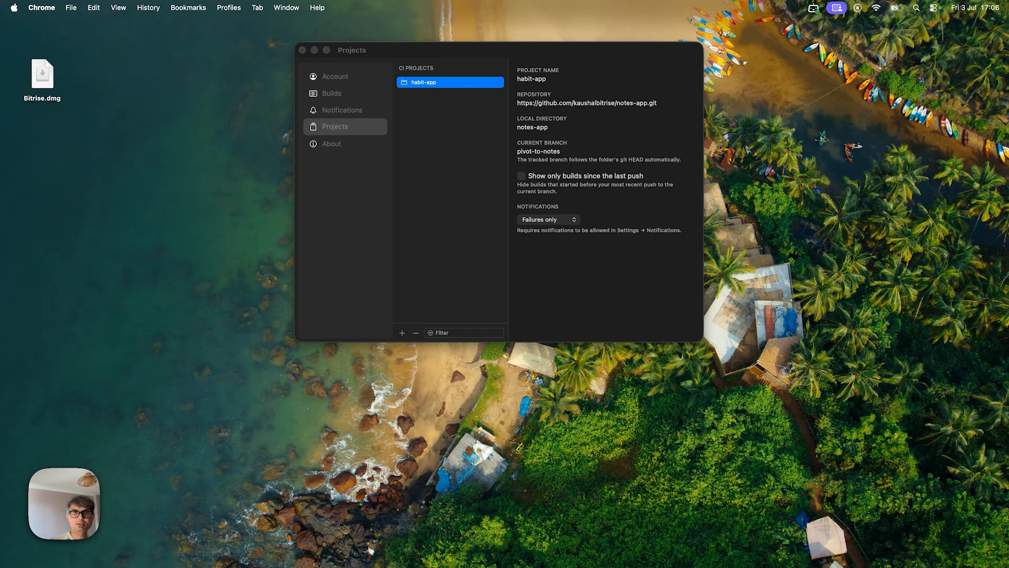
In Terminal, check out main in notes-app and create a branch named demo/menu-bar-walkthrough.
key("super+Tab")
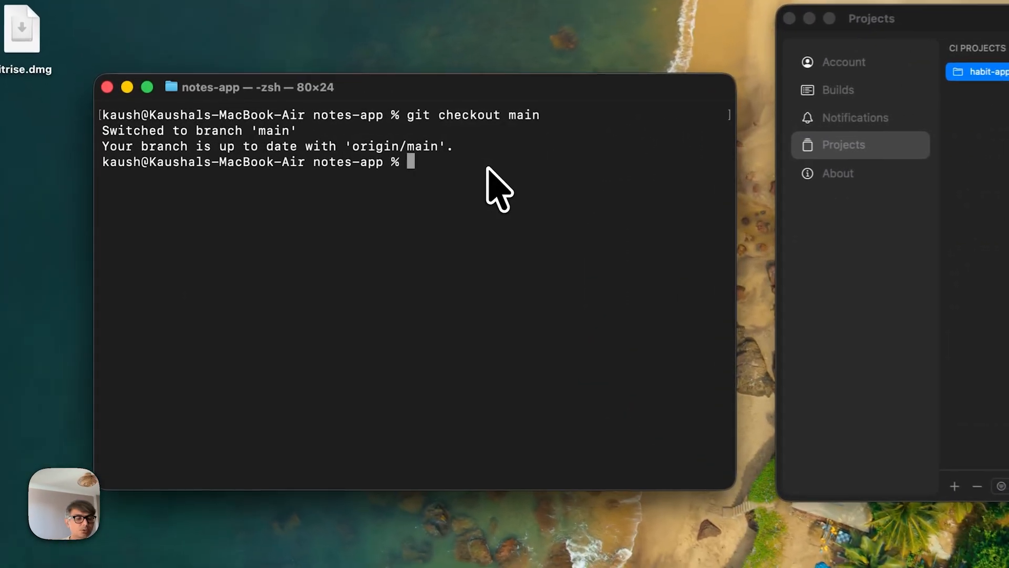
type("git branch demo/menu-bar-walkth")
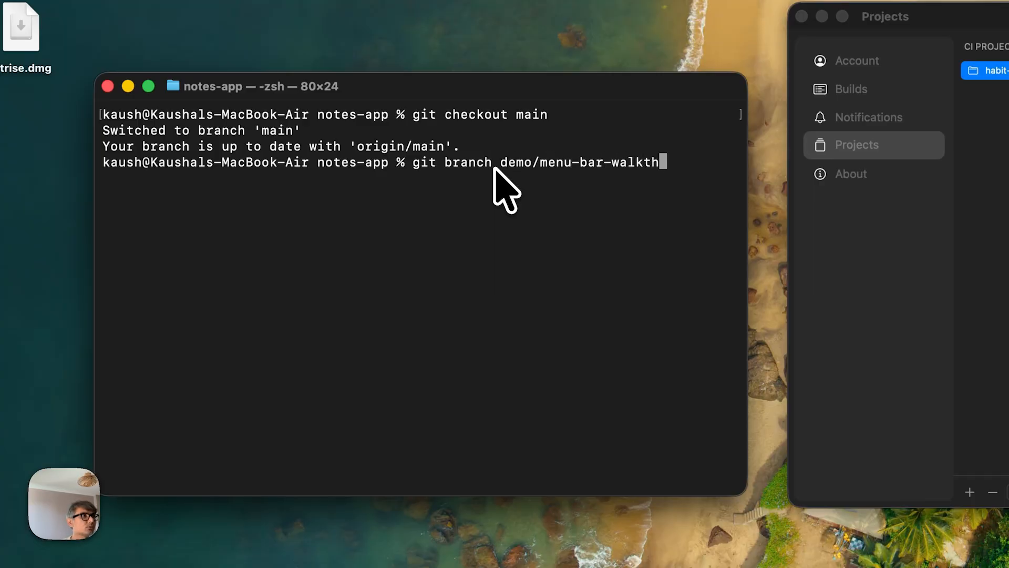
key("Return")
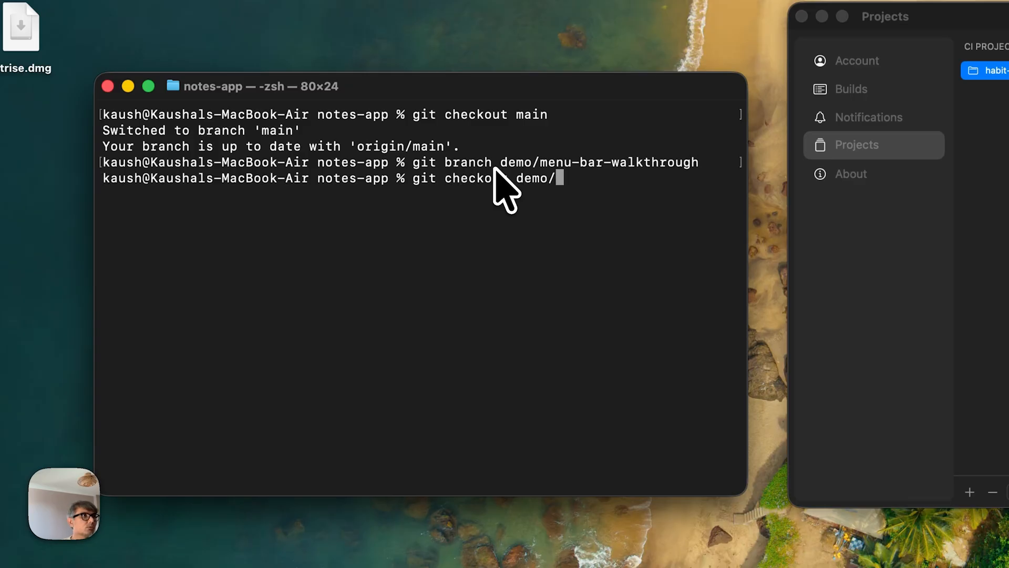
Check out the demo/menu-bar-walkthrough branch in the notes-app repository.
type("git checkout demo/menu-bar-wa")
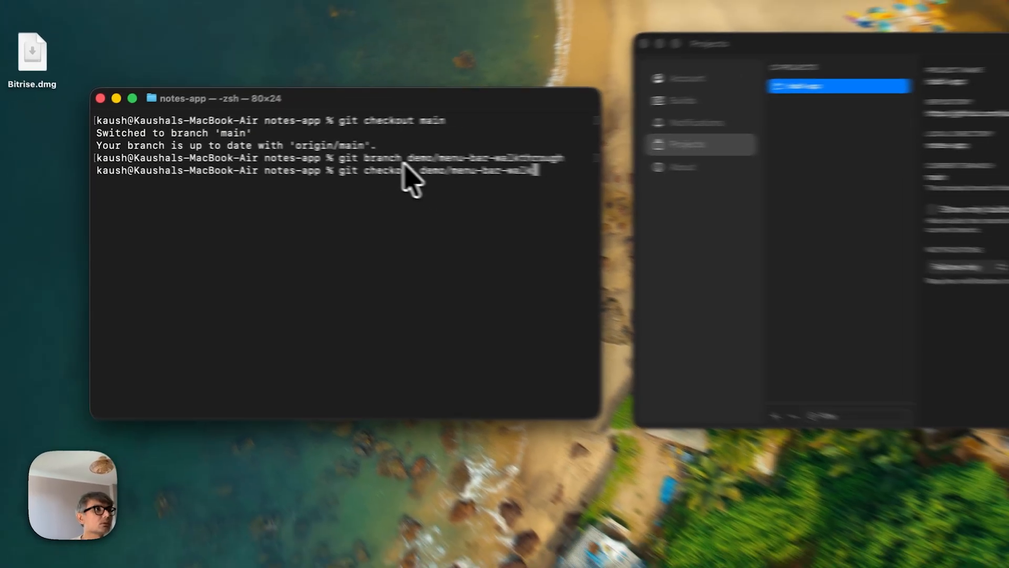
type("lkthrough")
key("Return")
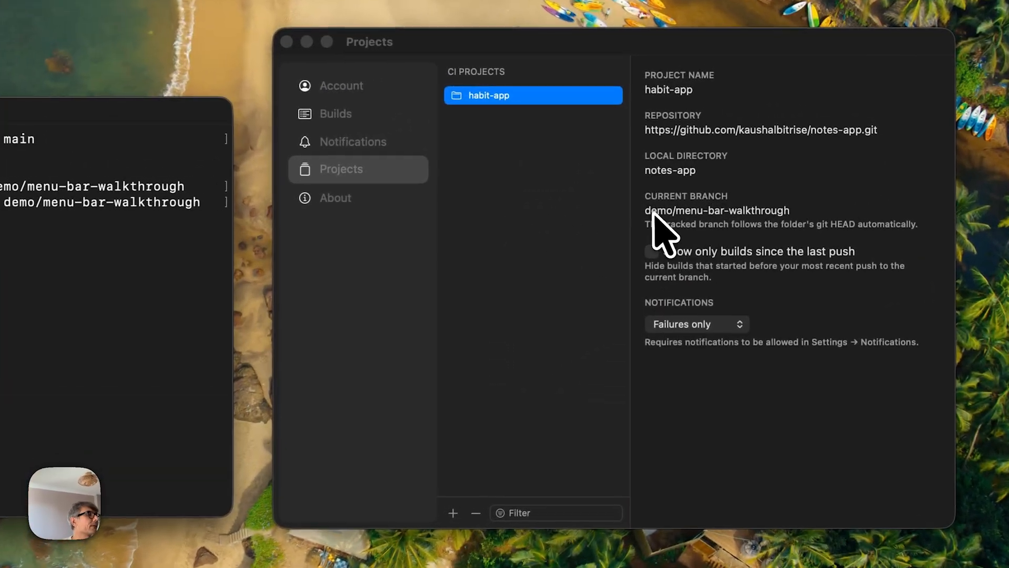
Review the habit-app builds listed in the menu bar workspace builds list.
left_click(768, 172)
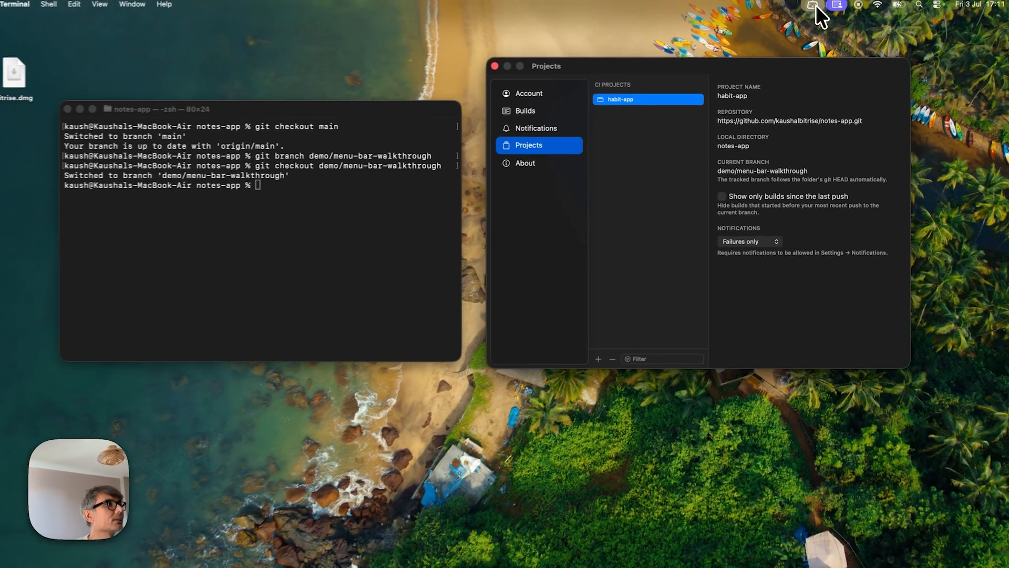
left_click(815, 6)
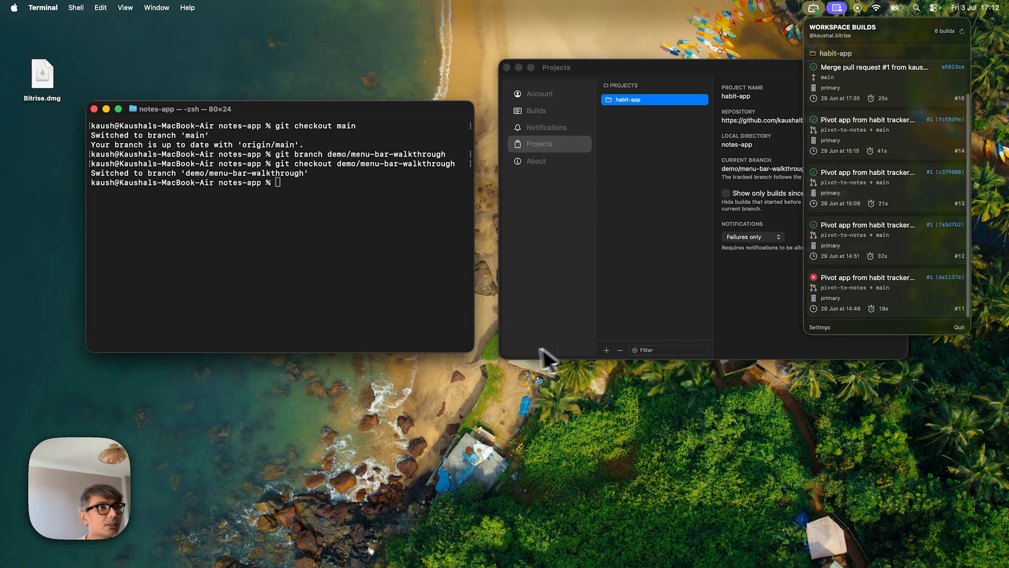
left_click(286, 185)
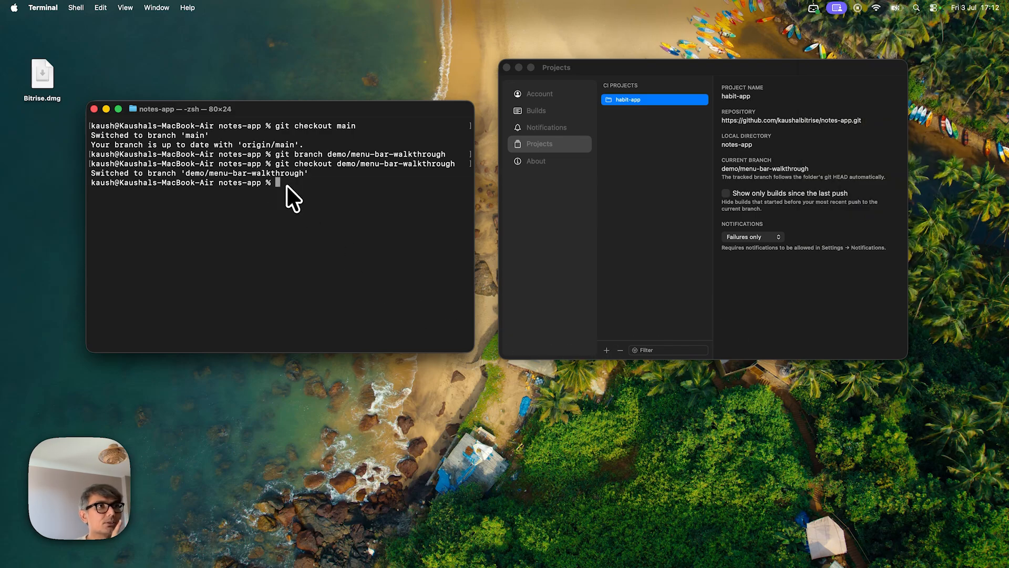
In Terminal, push the demo/menu-bar-walkthrough branch to origin with upstream tracking using git push -u origin demo/menu-bar-walkthrough.
type("gi")
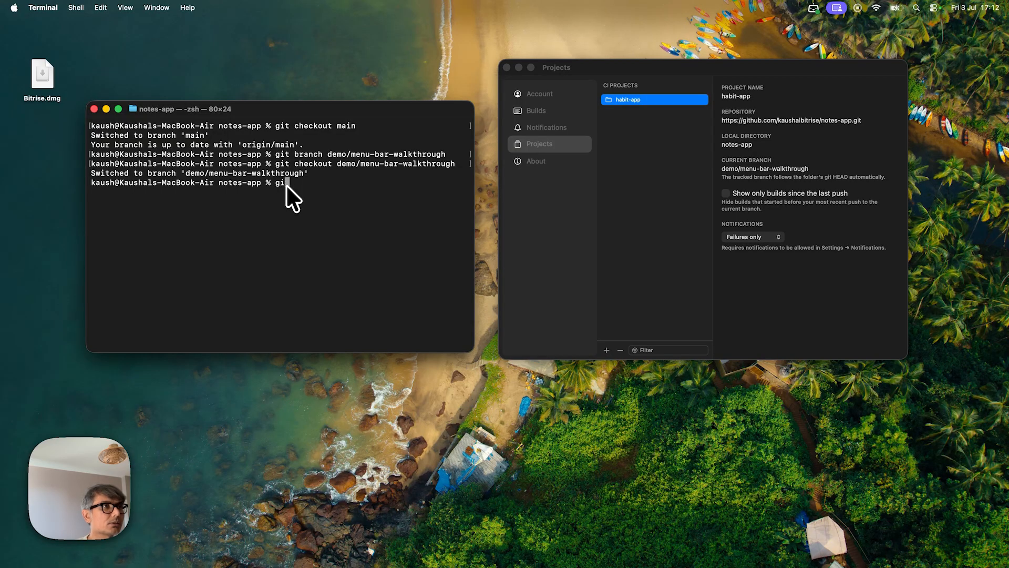
type("t push -")
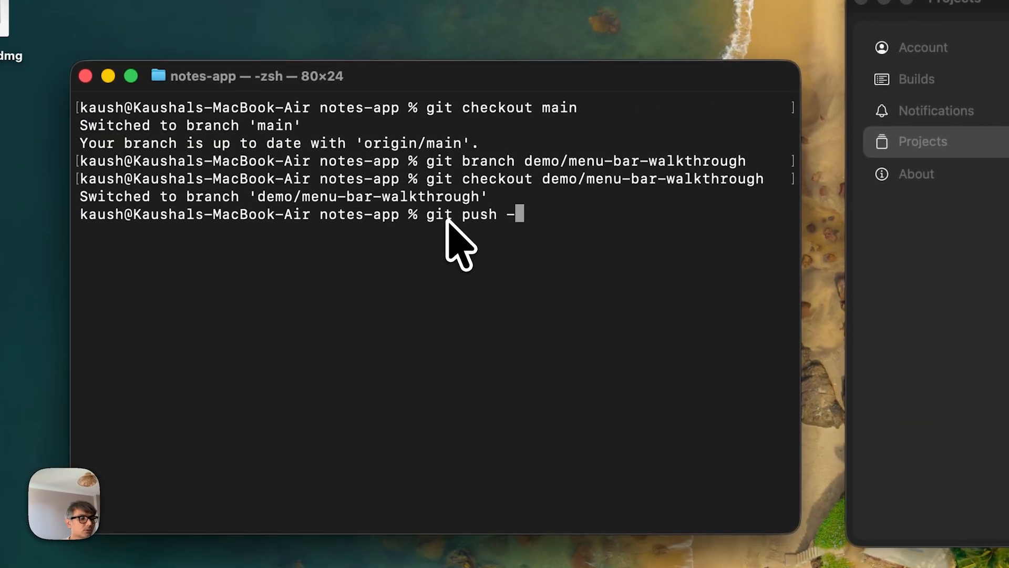
type("uo")
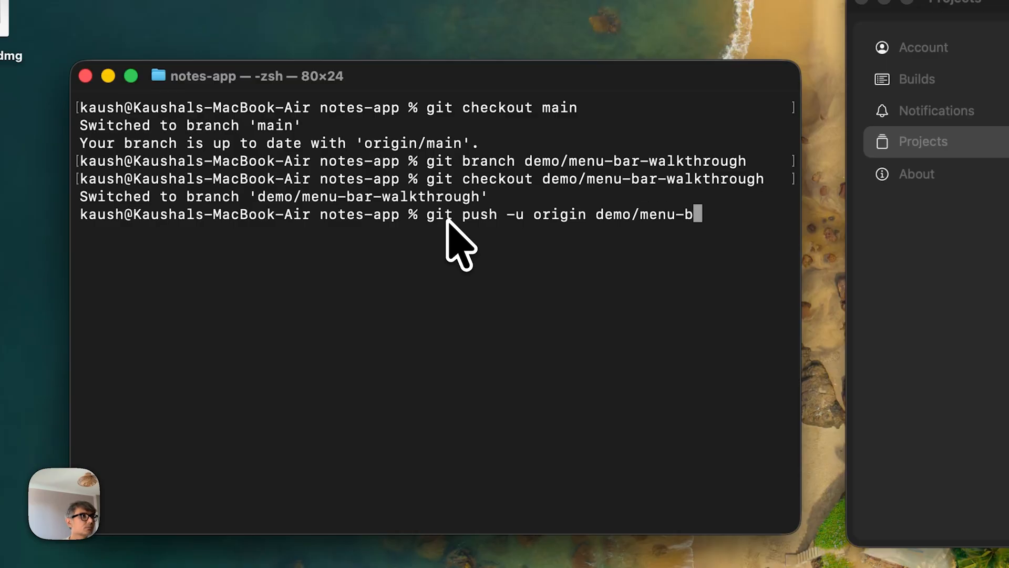
type("rigin demo/menu-bar-walkthrough")
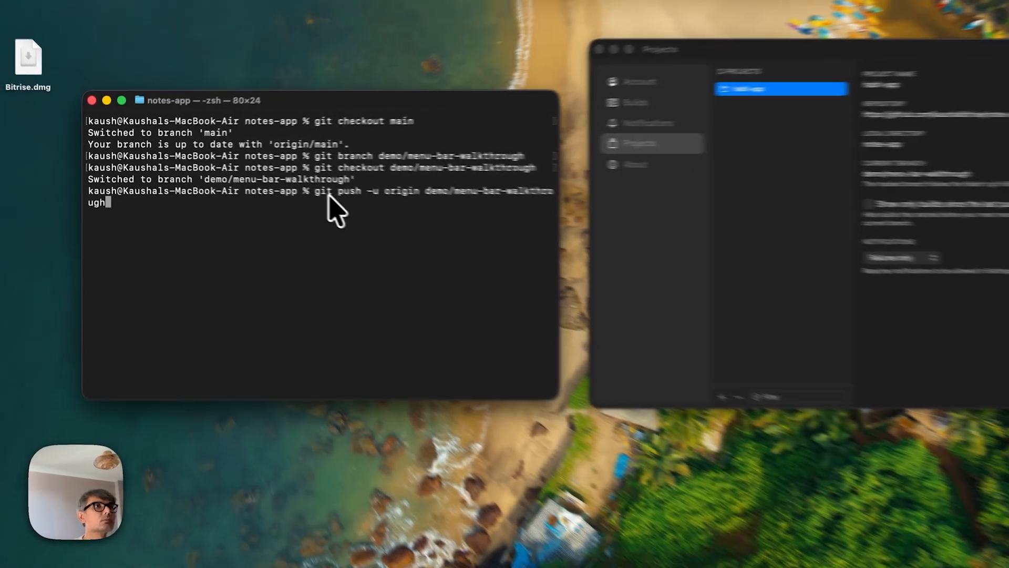
key("Return")
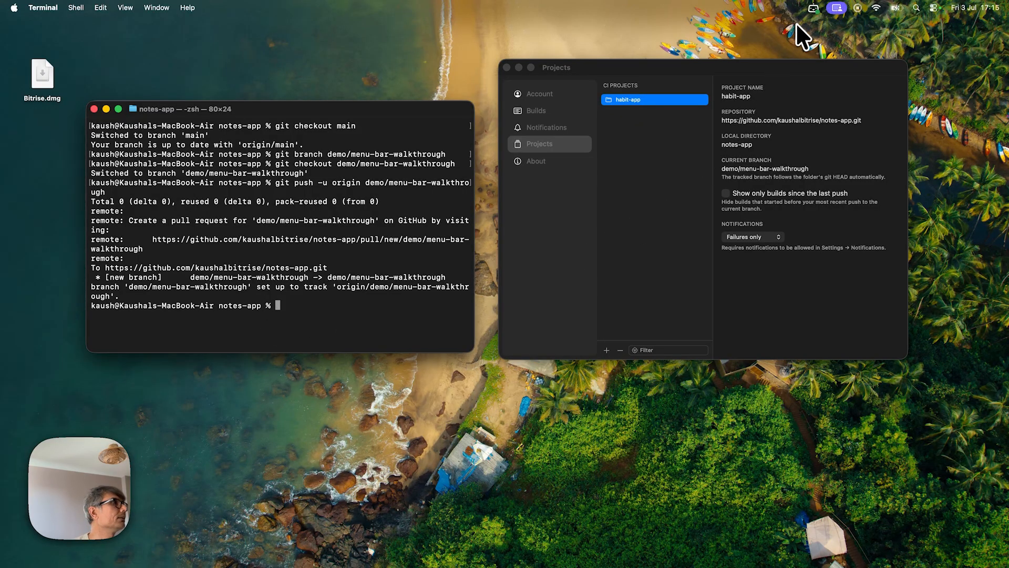
Enable Show only builds since the last push for the habit-app project and check the filtered menu bar builds list.
left_click(813, 6)
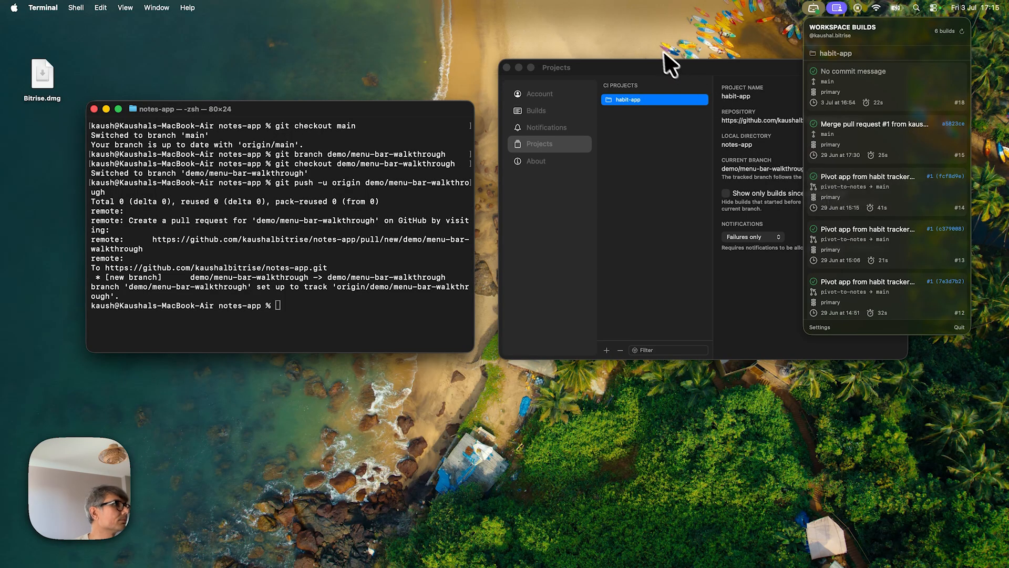
left_click_drag(693, 69, 675, 68)
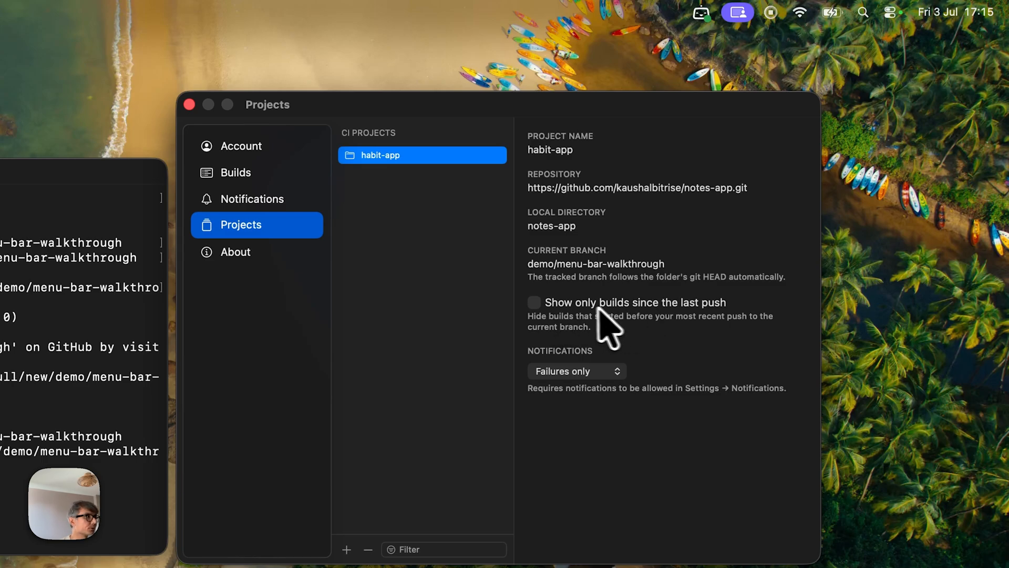
left_click(534, 302)
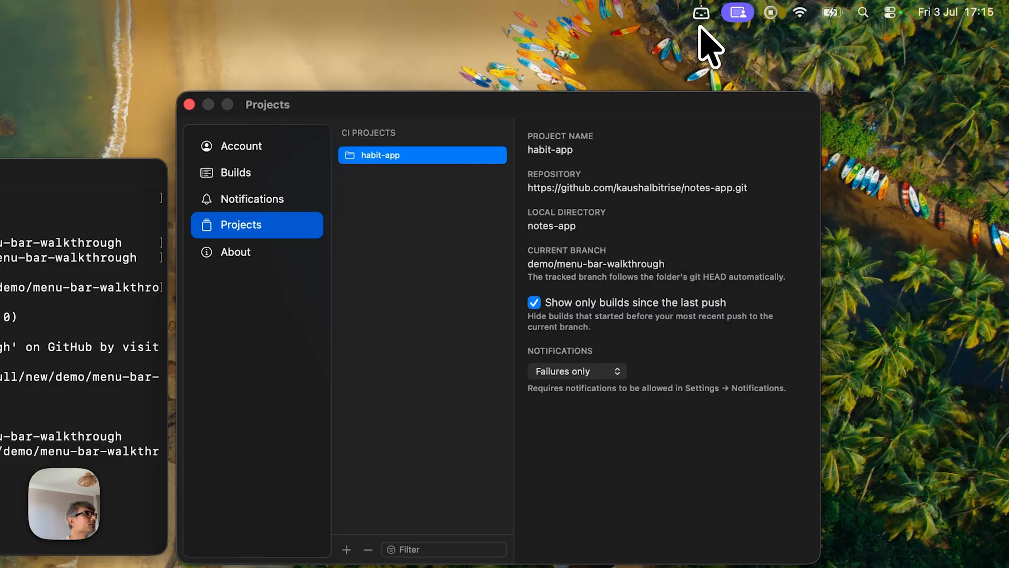
left_click(701, 12)
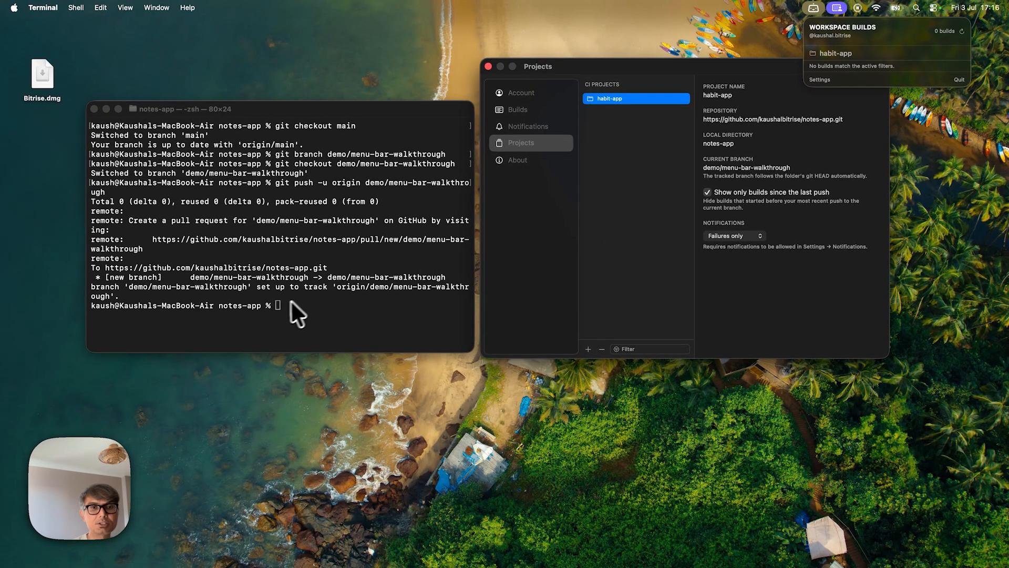
In Chrome, load the habit-app workflow from the demo/menu-bar-walkthrough branch and start a primary workflow build on it.
key("super+Tab")
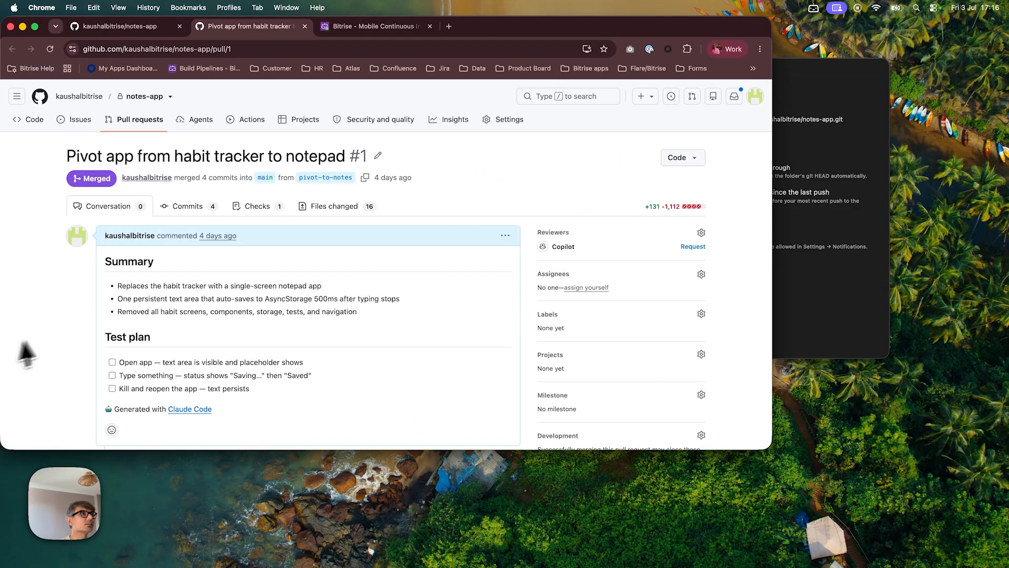
left_click(342, 31)
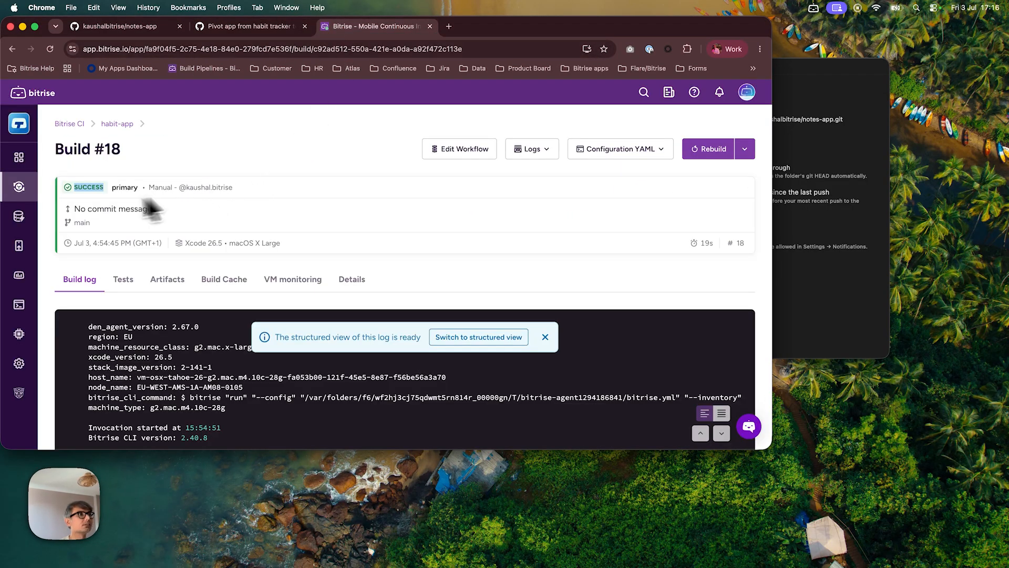
left_click(456, 157)
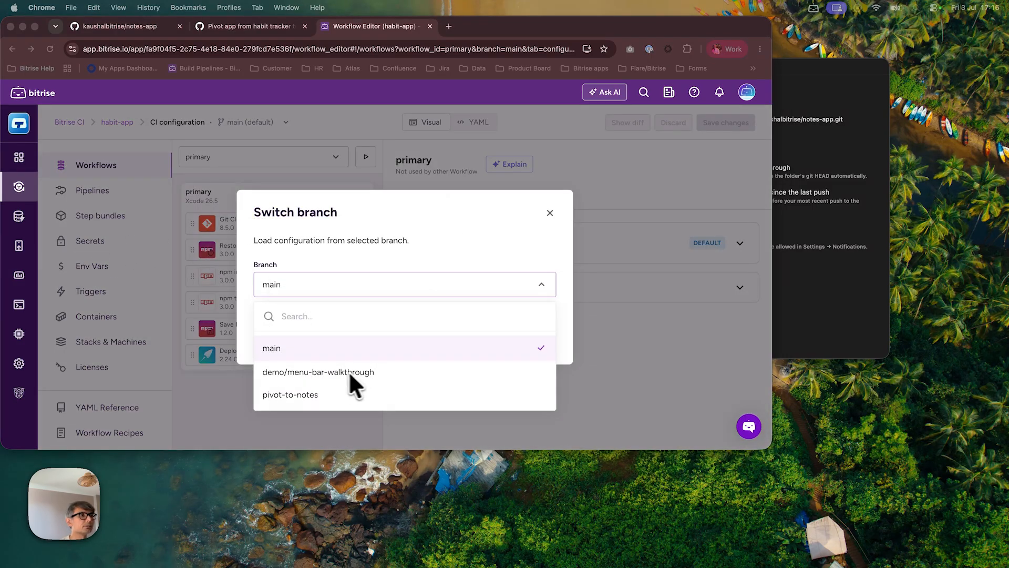
left_click(320, 371)
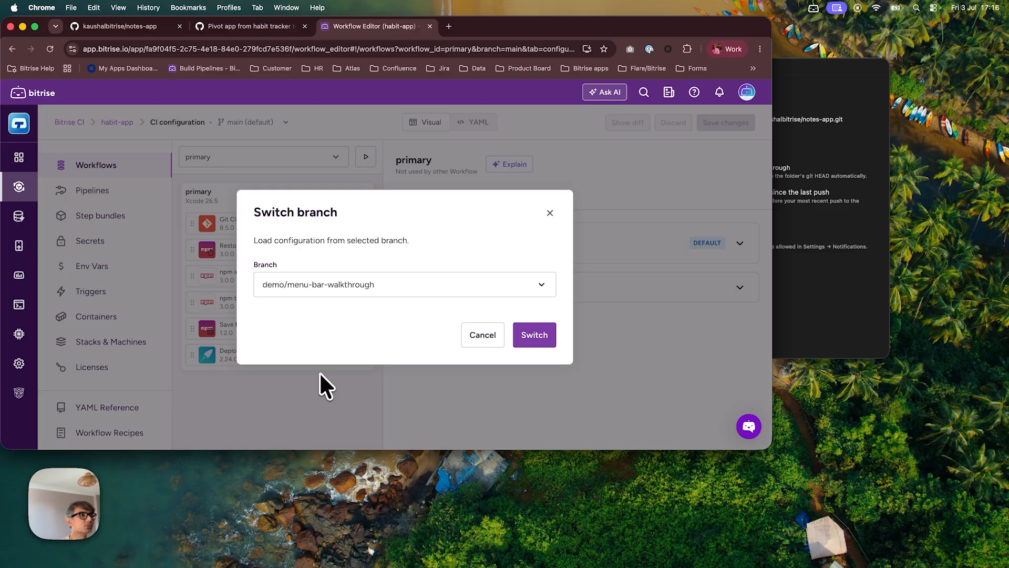
left_click(528, 337)
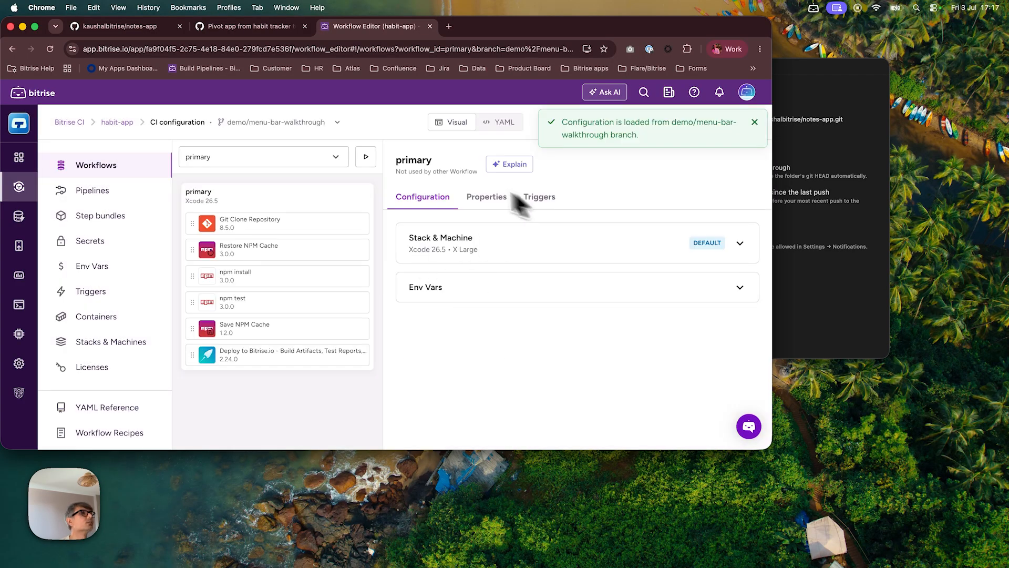
left_click(364, 160)
left_click(509, 268)
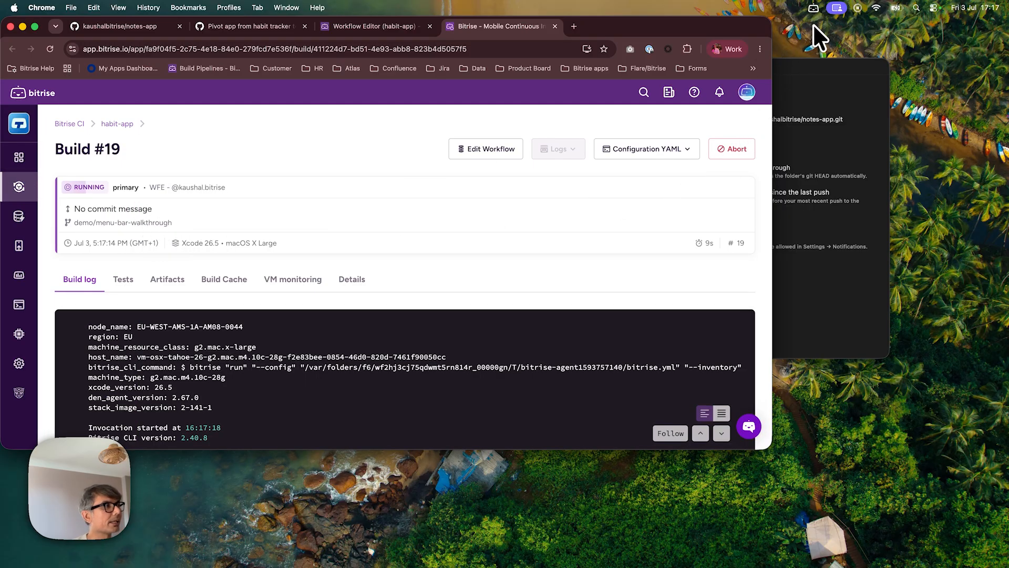
Check the menu bar builds list for the new build on the demo/menu-bar-walkthrough branch.
left_click_drag(817, 68, 868, 257)
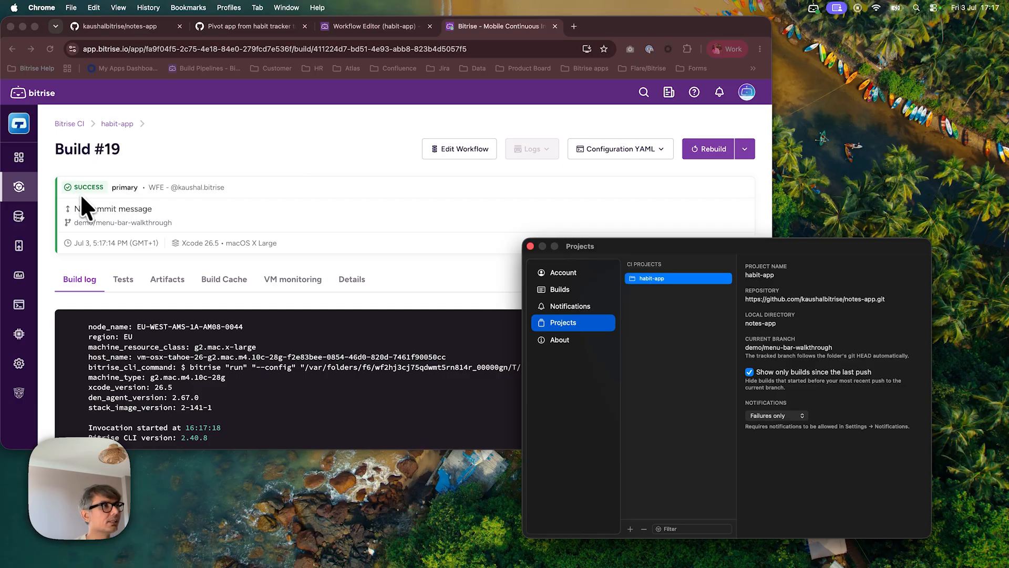
left_click(814, 9)
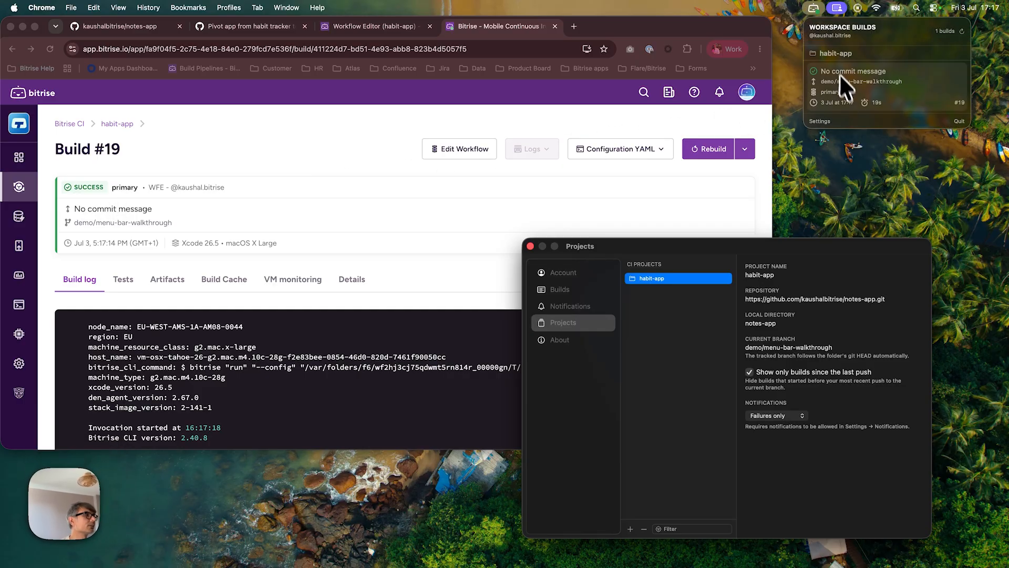